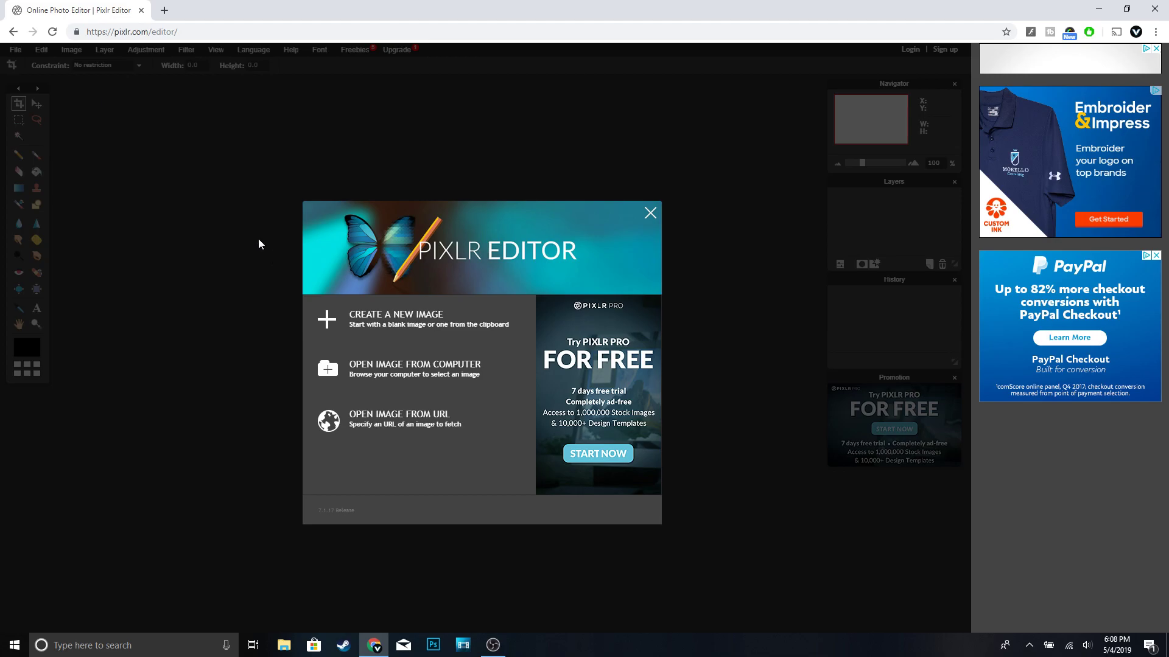
# Create a new transparent image 2560 px wide and 1440 px high
pyautogui.click(385, 319)
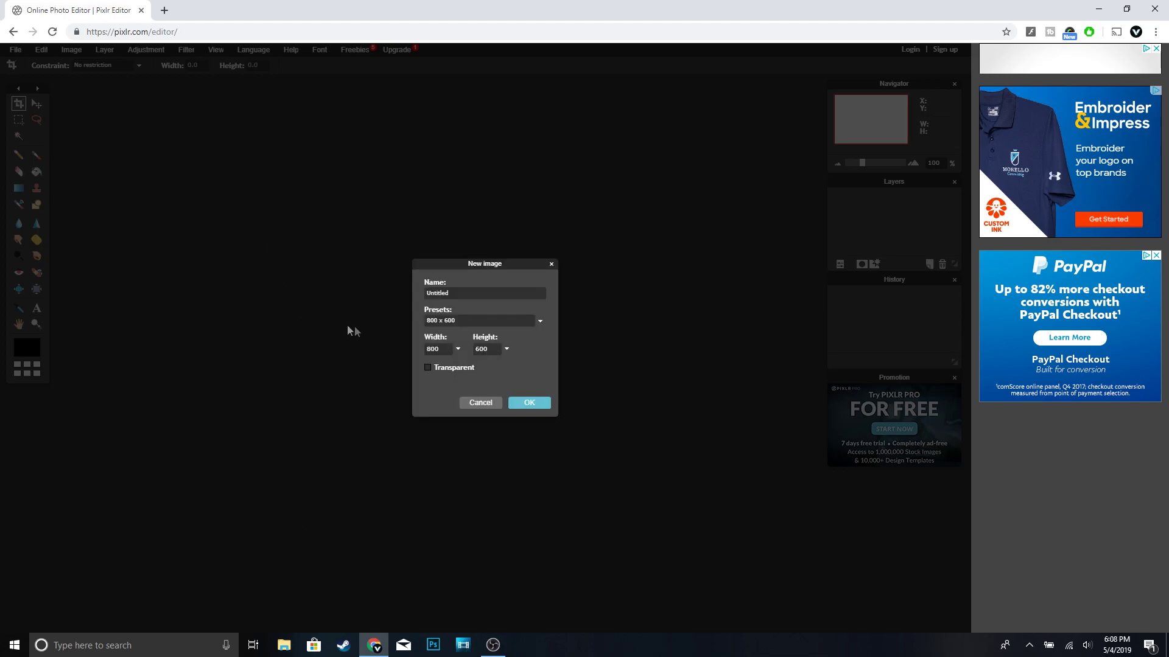
pyautogui.doubleClick(429, 349)
pyautogui.write('2')
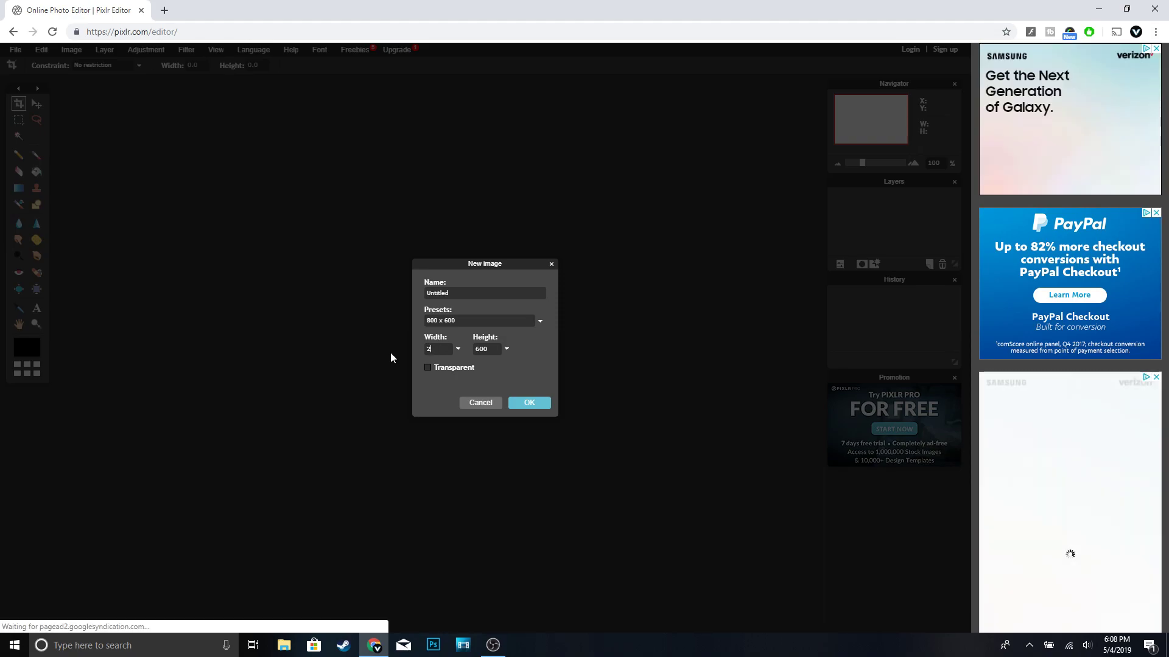
pyautogui.write('560')
pyautogui.press('Tab')
pyautogui.write('1')
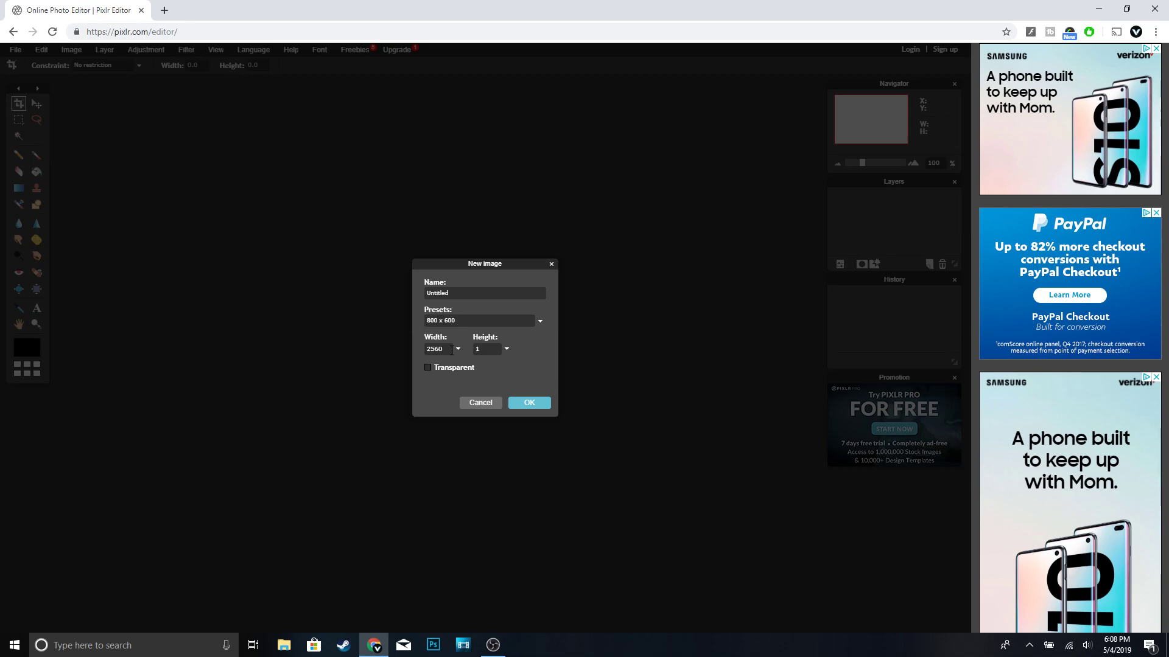
pyautogui.write('440')
pyautogui.click(428, 368)
pyautogui.press('Return')
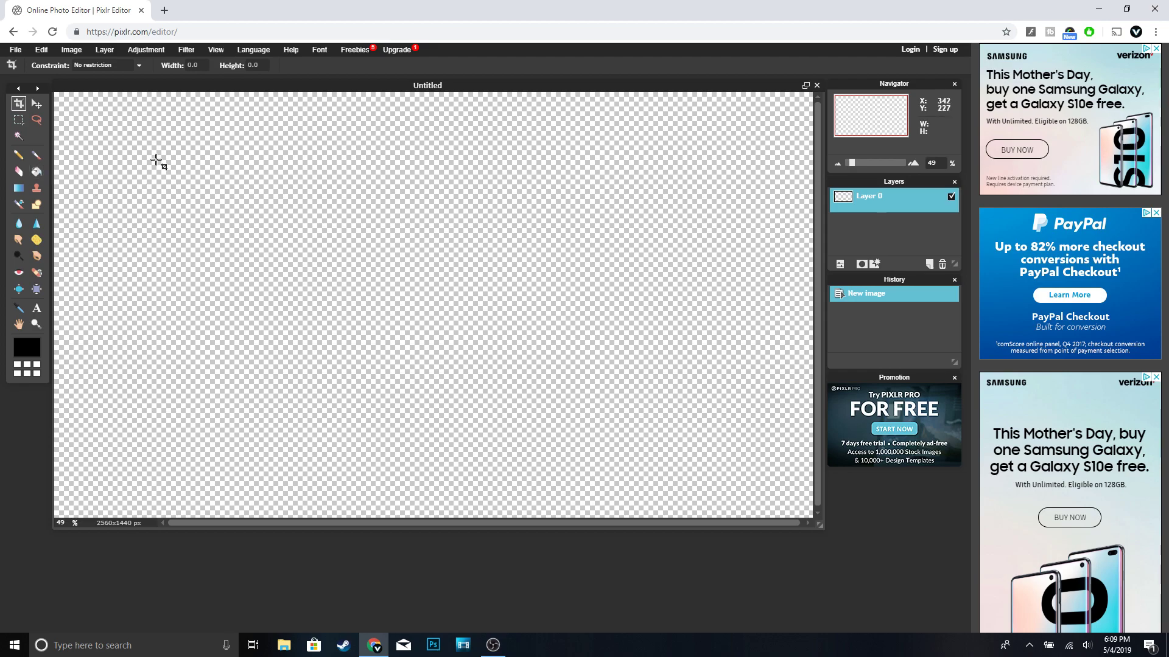
# Add the banner template file from the Desktop as a new layer
pyautogui.click(104, 51)
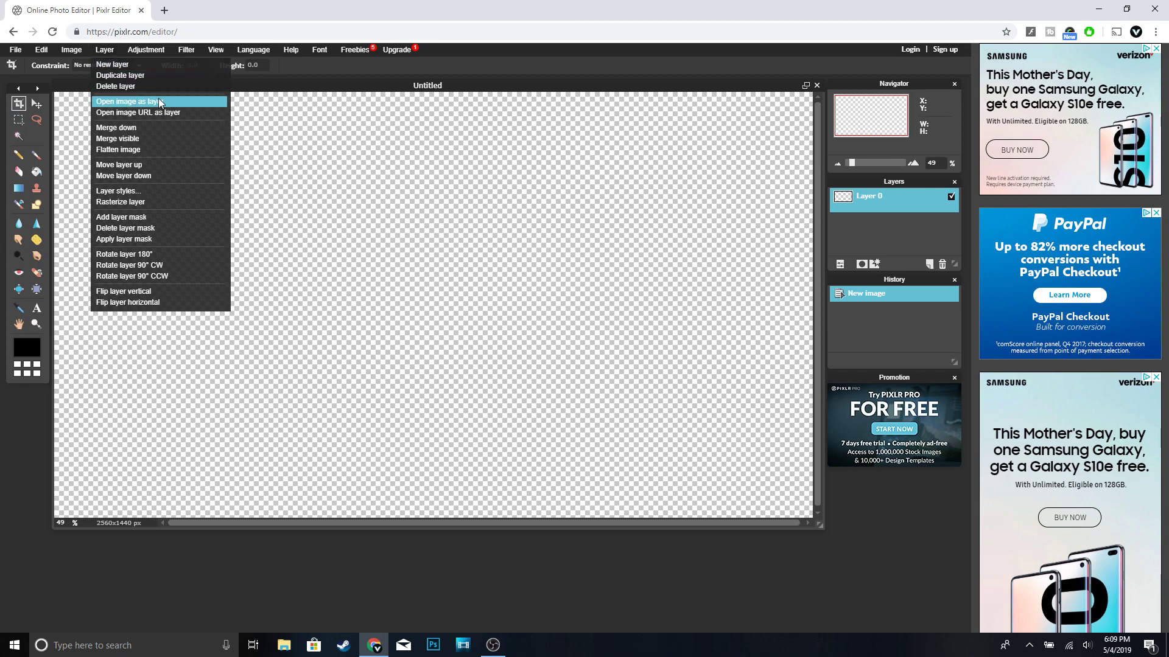
pyautogui.click(129, 101)
pyautogui.scroll(-3, 216, 205)
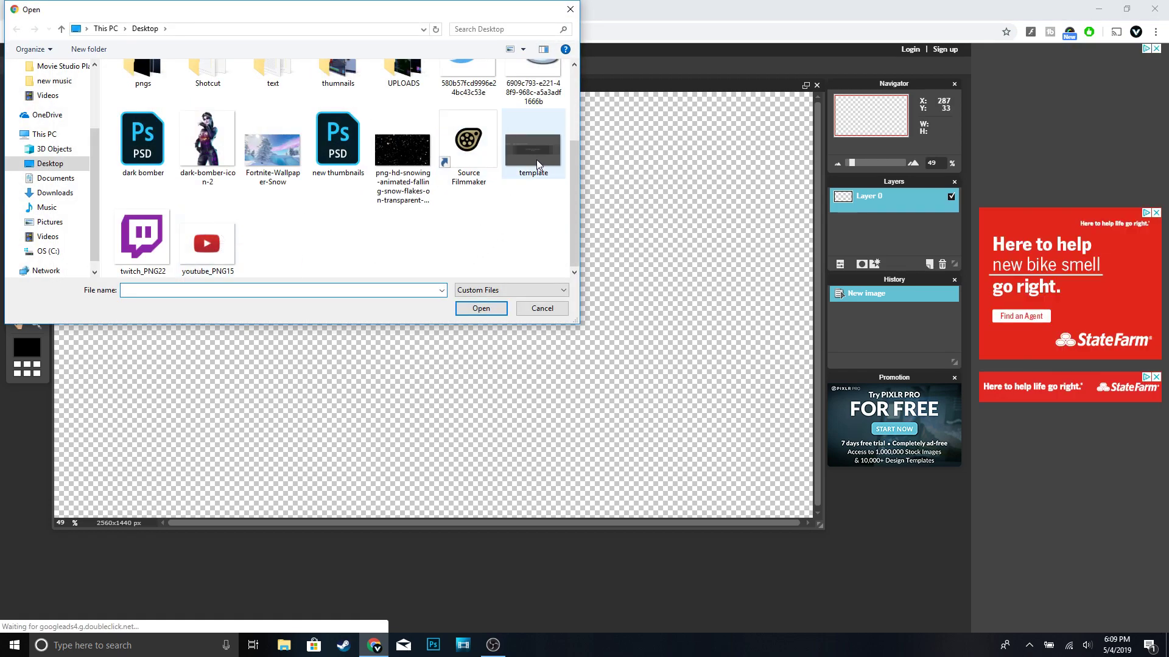
pyautogui.doubleClick(545, 168)
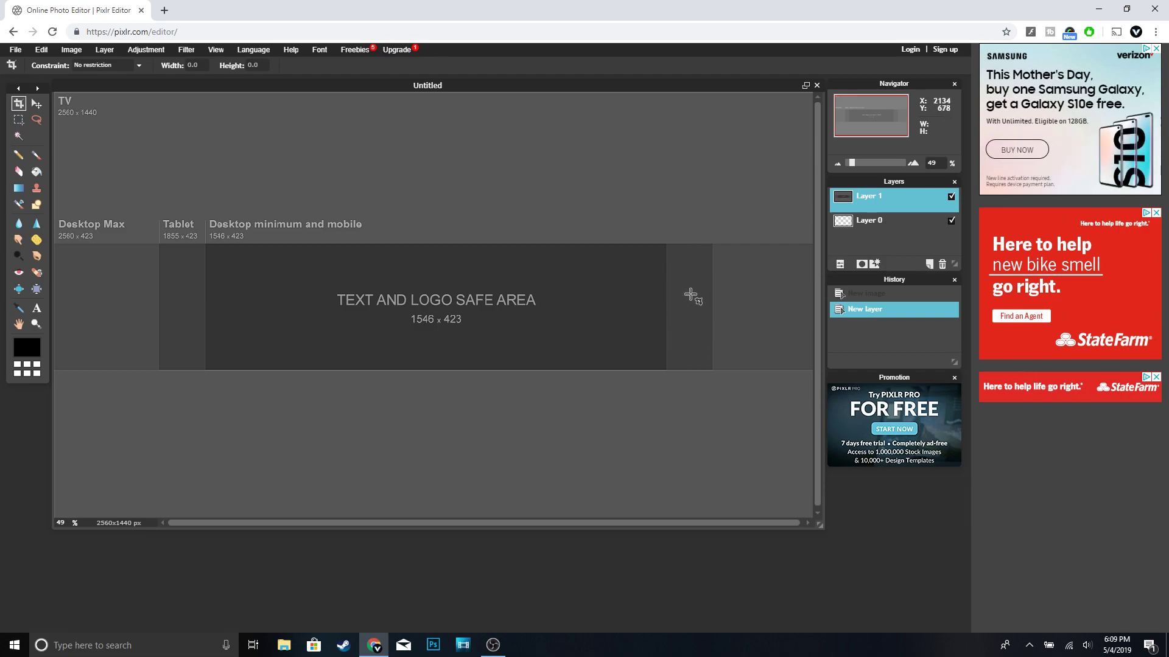
# On a new layer, draw filled black rectangles over the template's top and bottom bands
pyautogui.press('v')
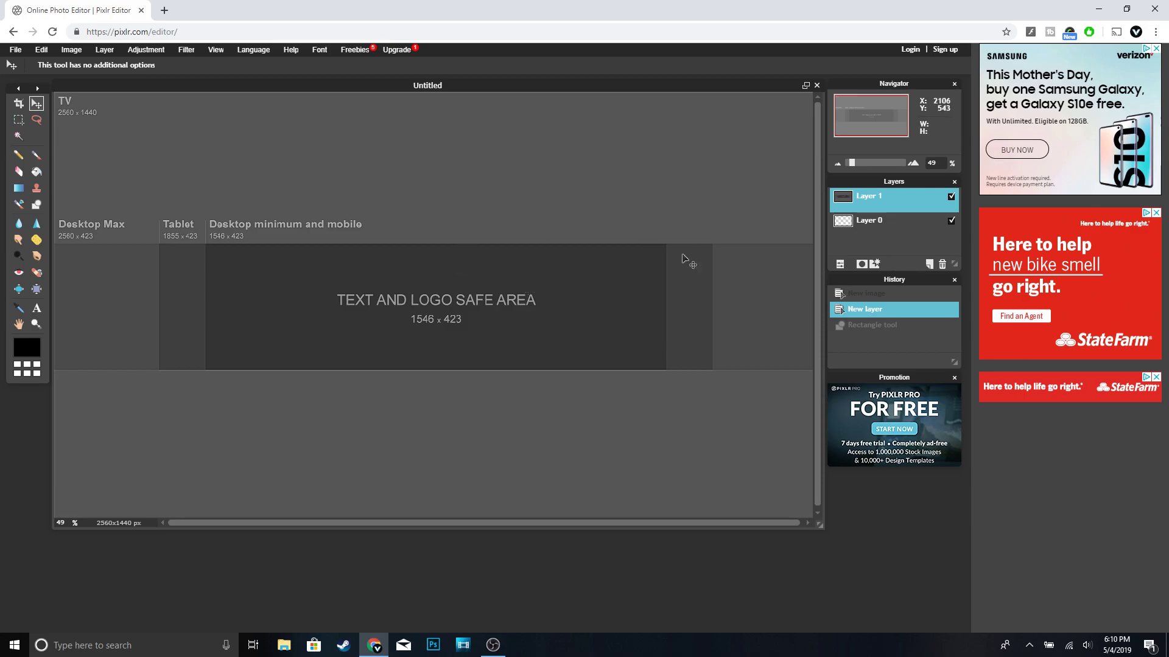
pyautogui.click(929, 264)
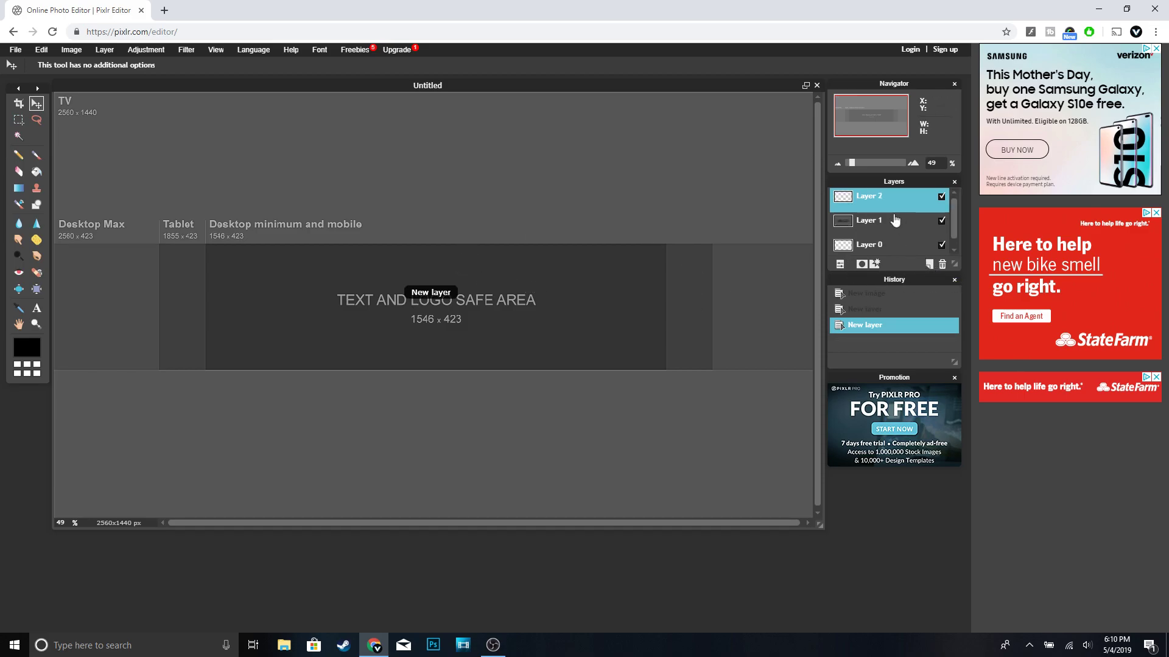
pyautogui.click(36, 205)
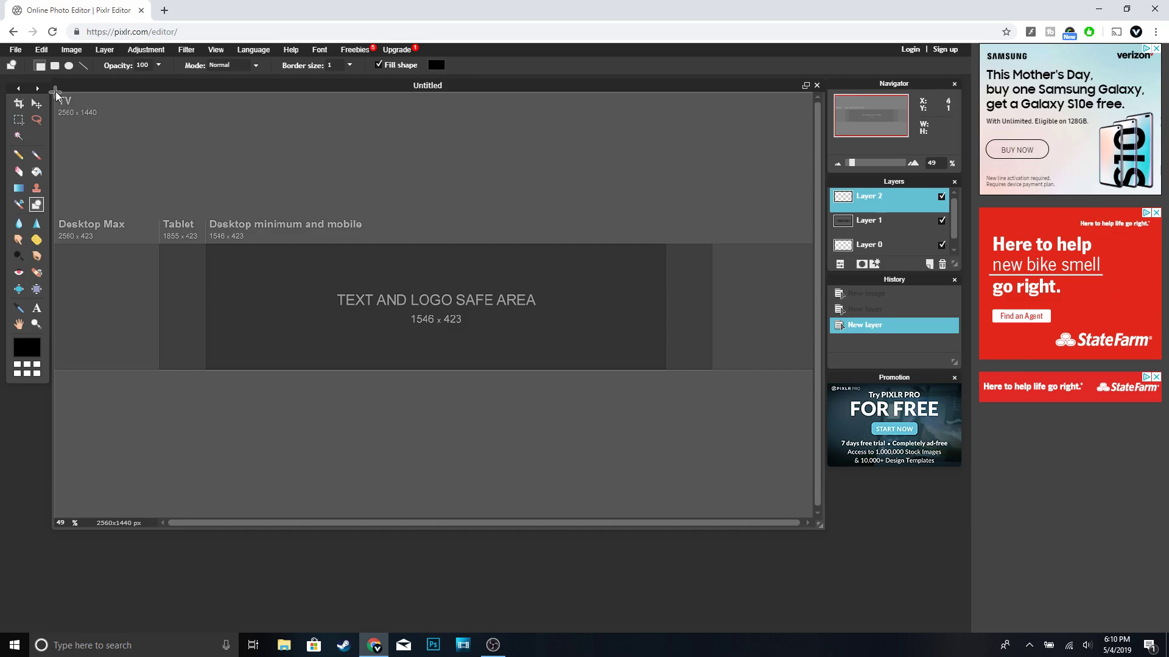
pyautogui.moveTo(60, 99); pyautogui.dragTo(815, 243)
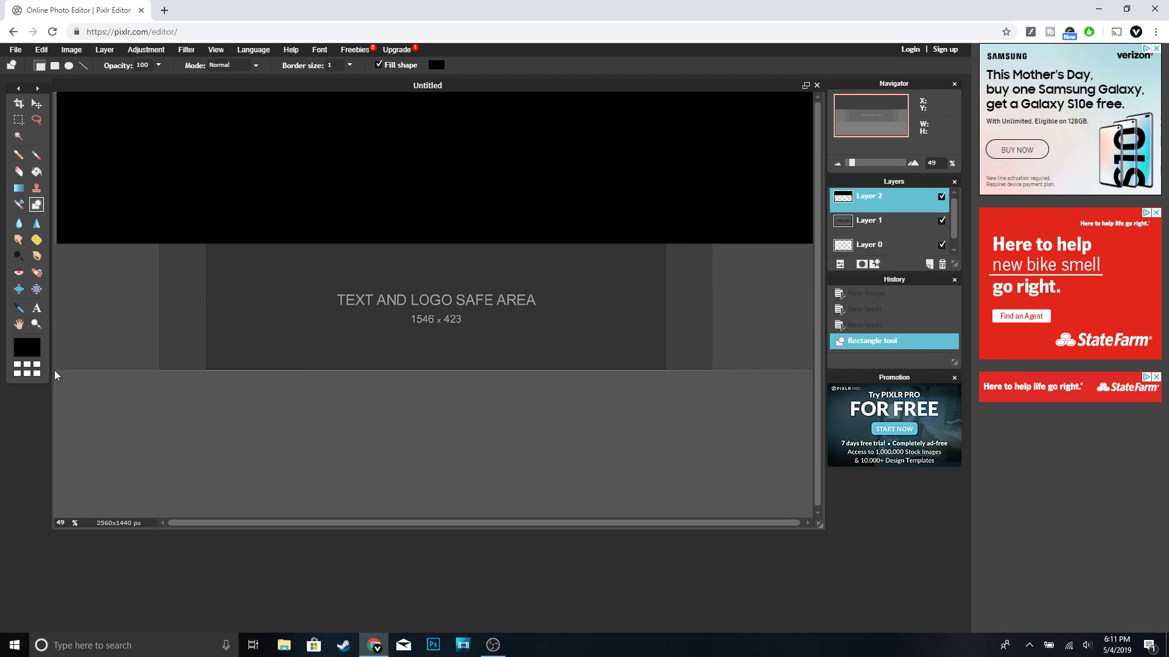
pyautogui.moveTo(55, 370); pyautogui.dragTo(818, 550)
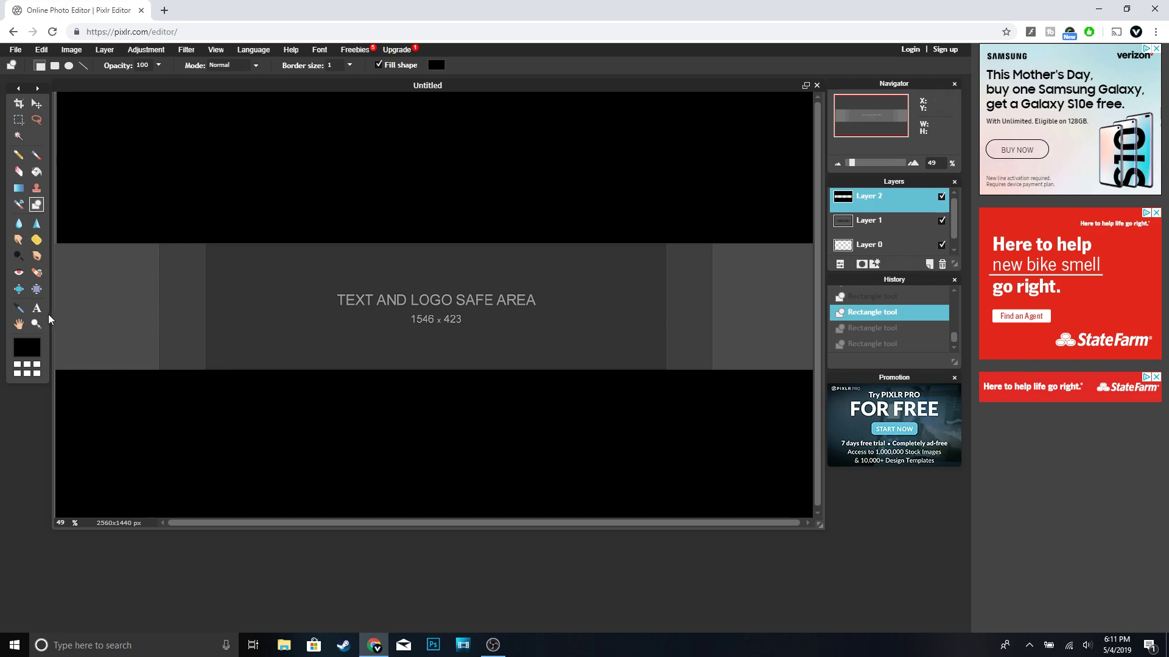
# Place a text box with white 'YOUR NAME' in American Captain, size 502
pyautogui.click(37, 311)
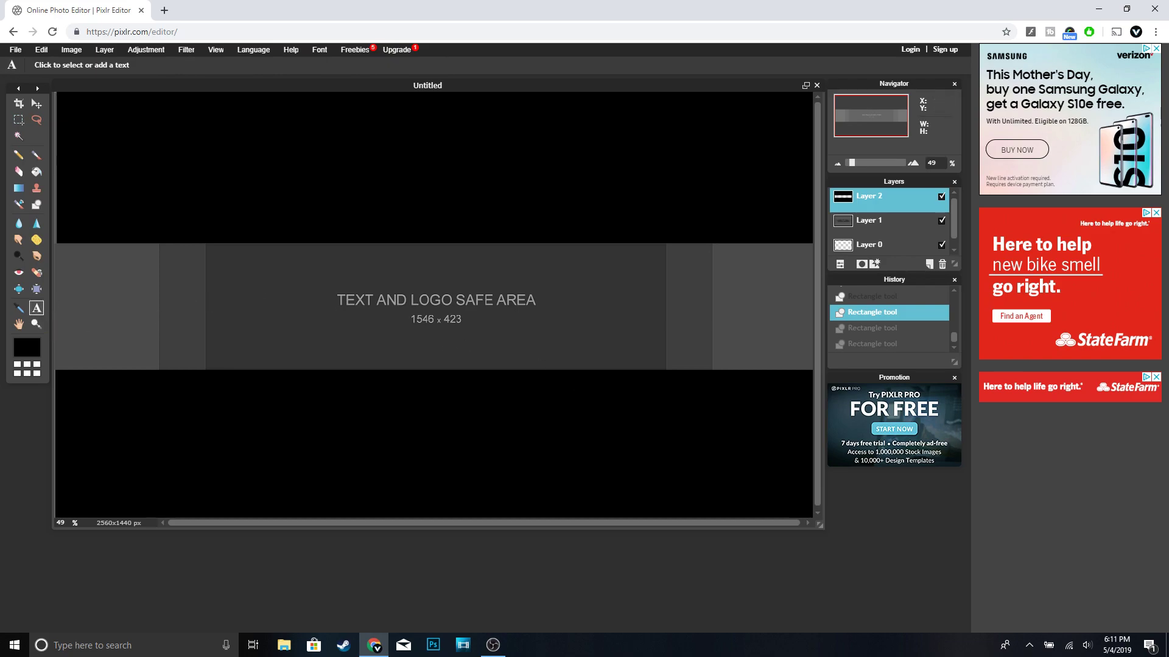
pyautogui.click(291, 296)
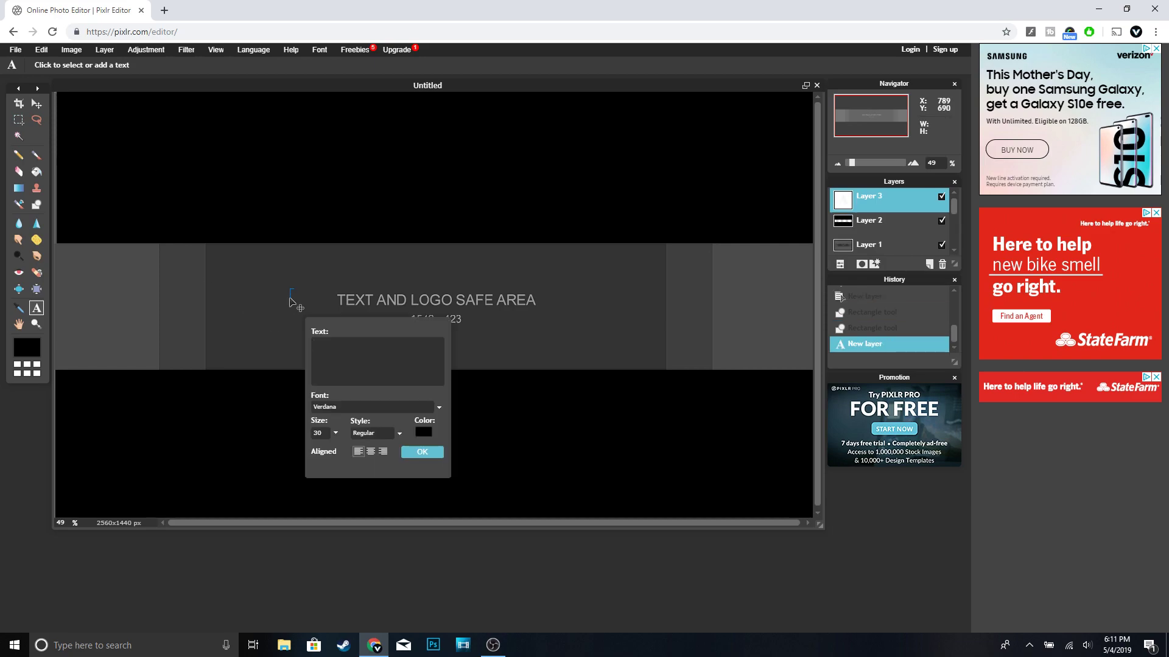
pyautogui.click(335, 433)
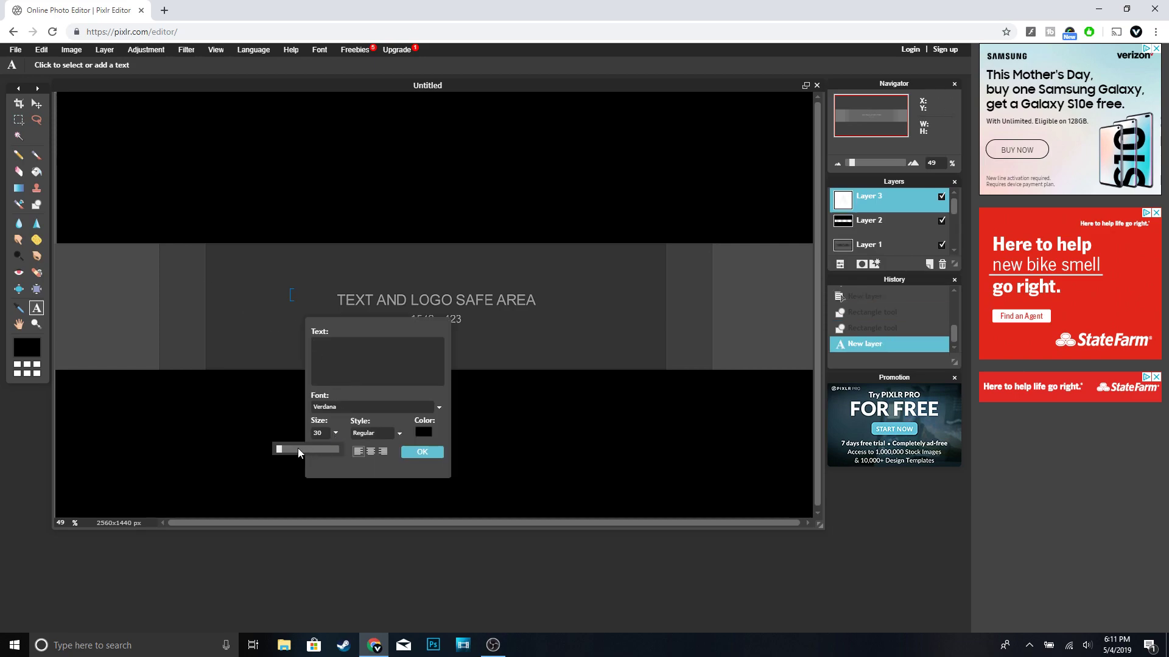
pyautogui.moveTo(298, 449); pyautogui.dragTo(303, 452)
pyautogui.click(439, 407)
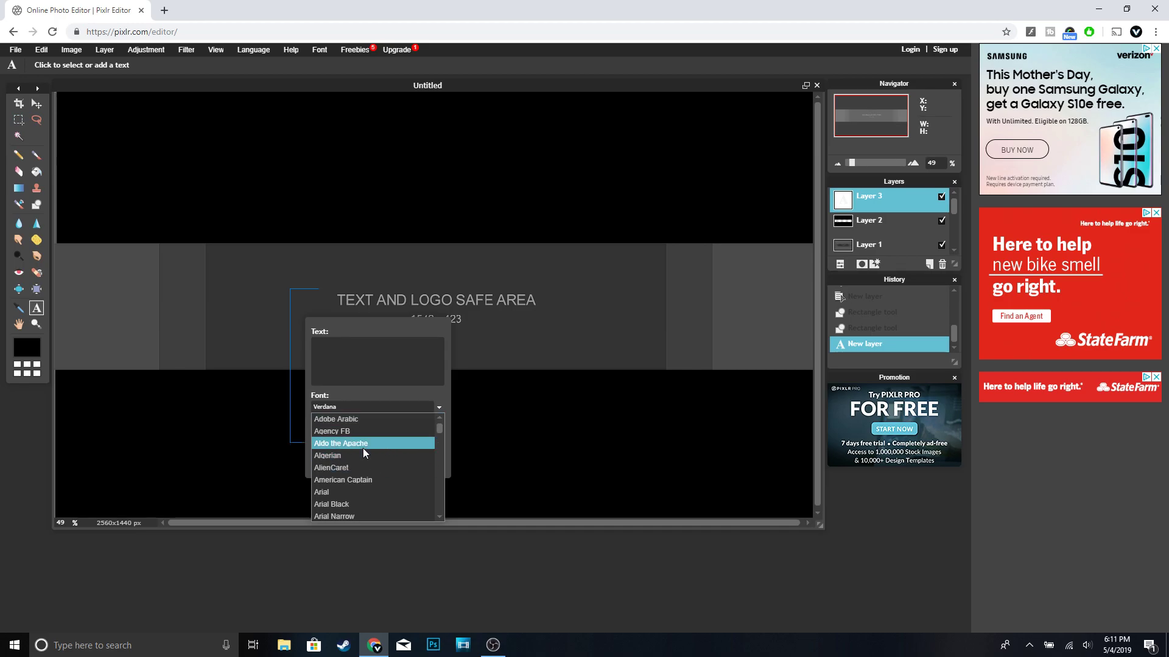
pyautogui.click(360, 479)
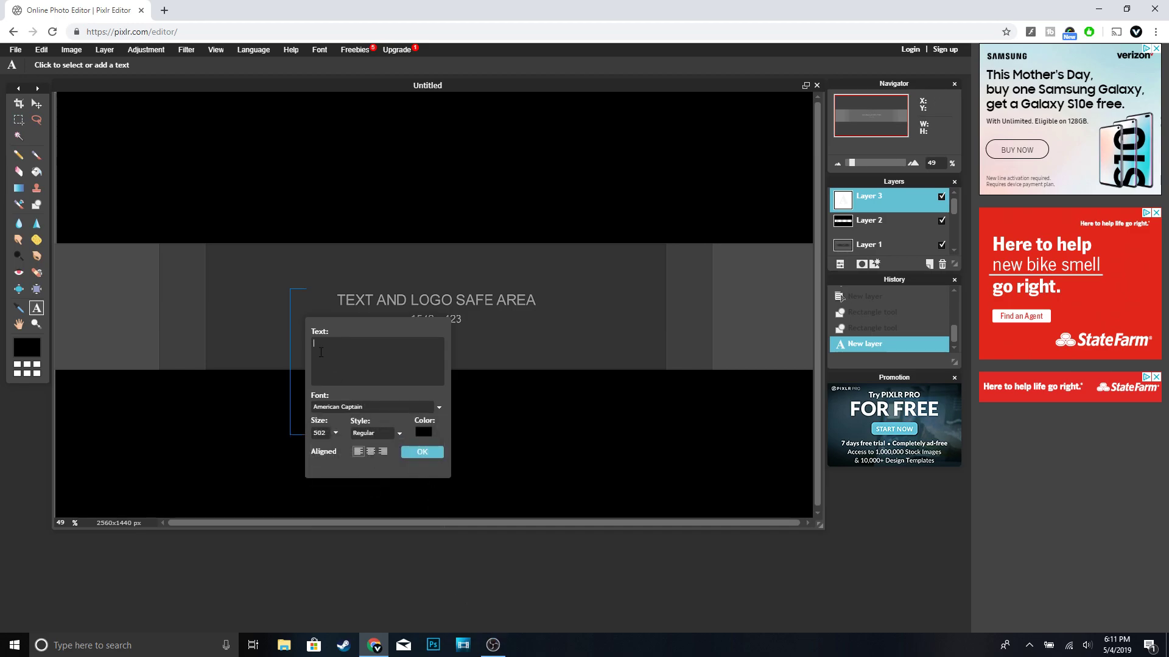
pyautogui.click(423, 433)
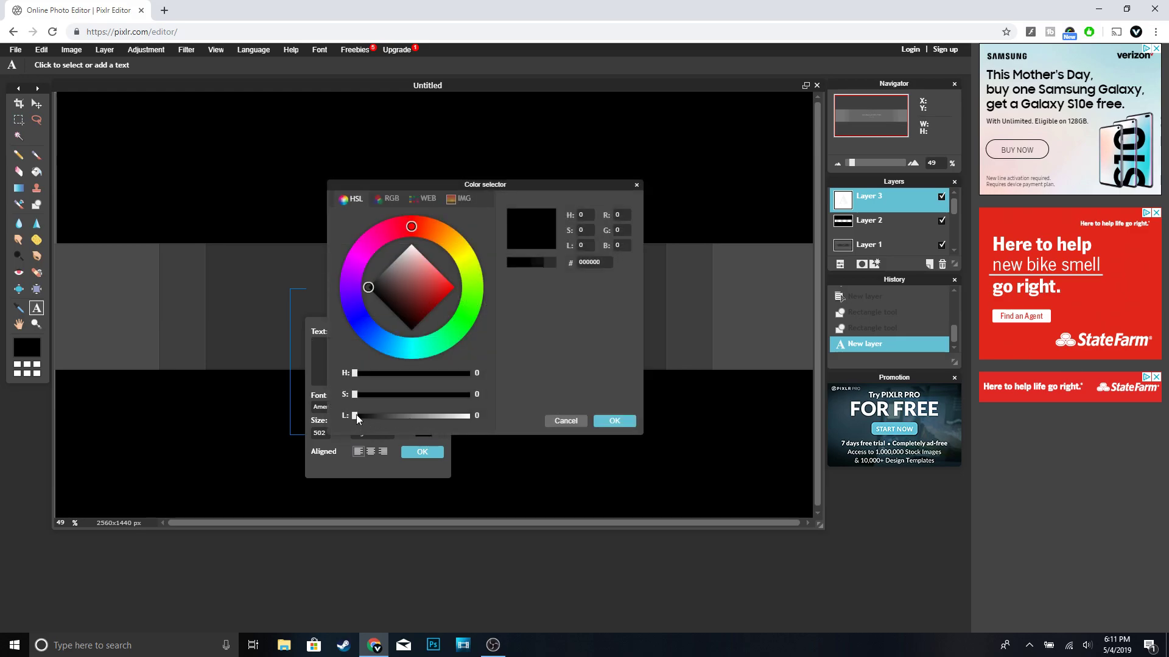
pyautogui.moveTo(356, 416); pyautogui.dragTo(552, 424)
pyautogui.click(612, 423)
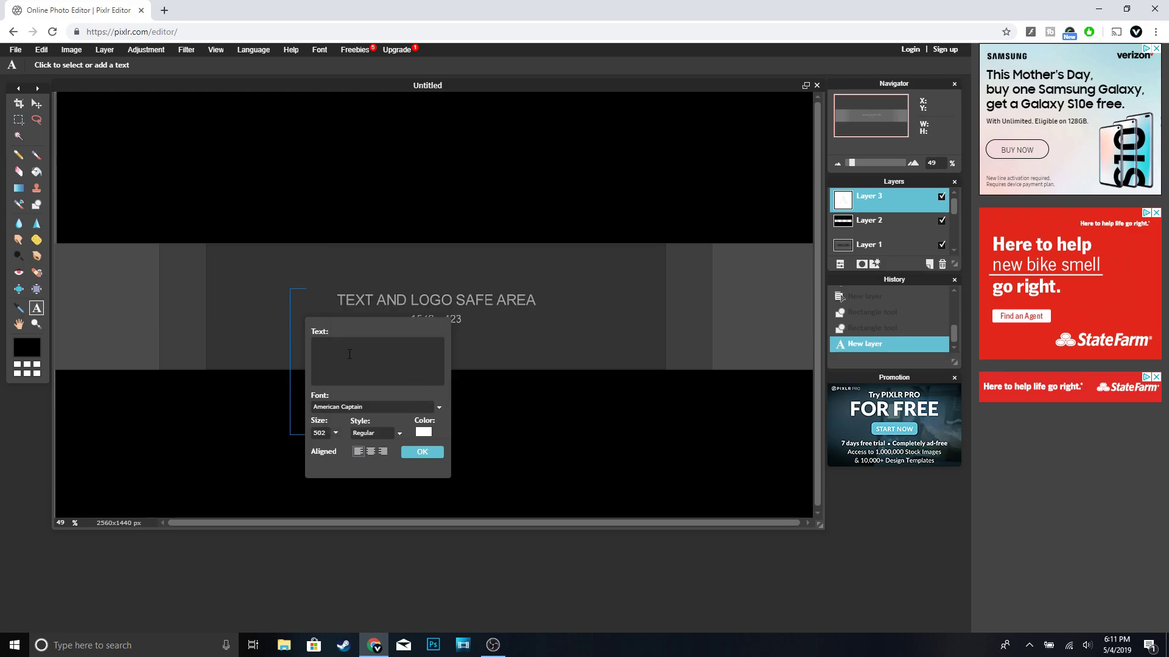
pyautogui.write('YOUR')
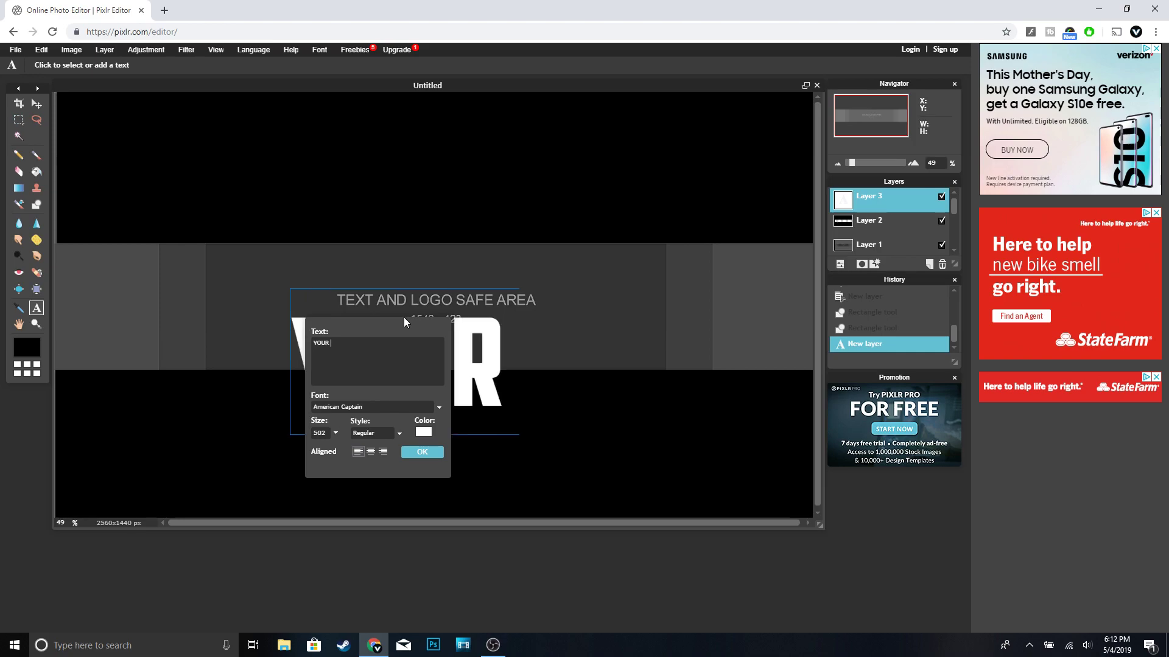
pyautogui.write(' NAME')
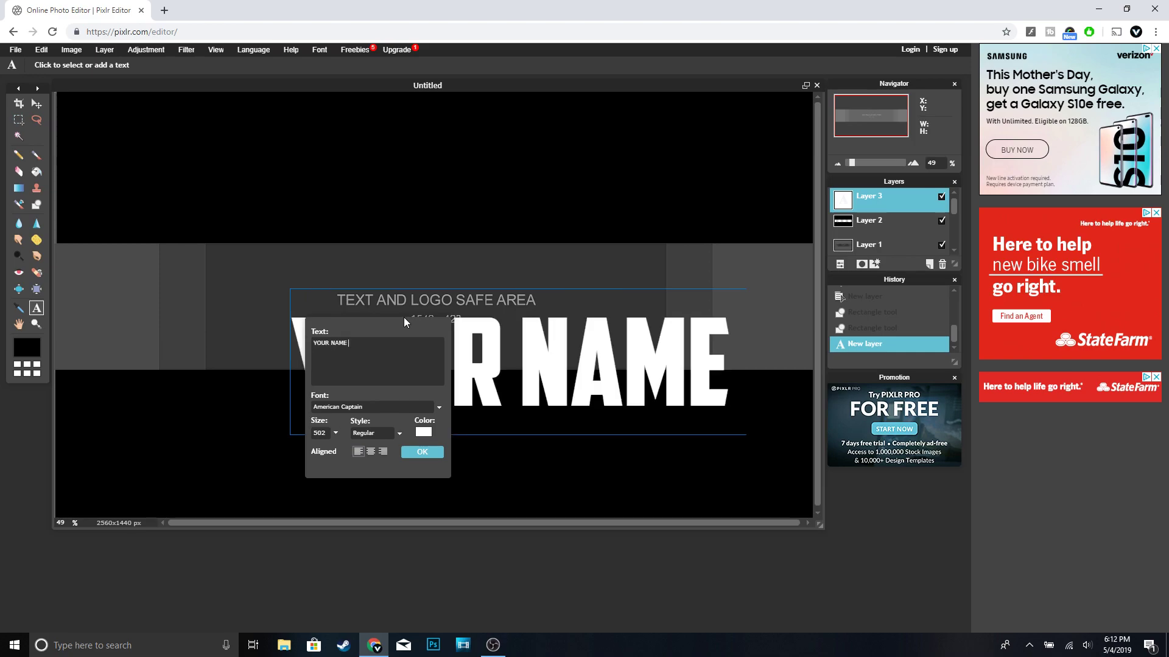
pyautogui.click(429, 452)
# Move YOUR NAME up onto the grey safe-area band and rasterize its layer
pyautogui.click(36, 103)
pyautogui.moveTo(424, 324); pyautogui.dragTo(425, 297)
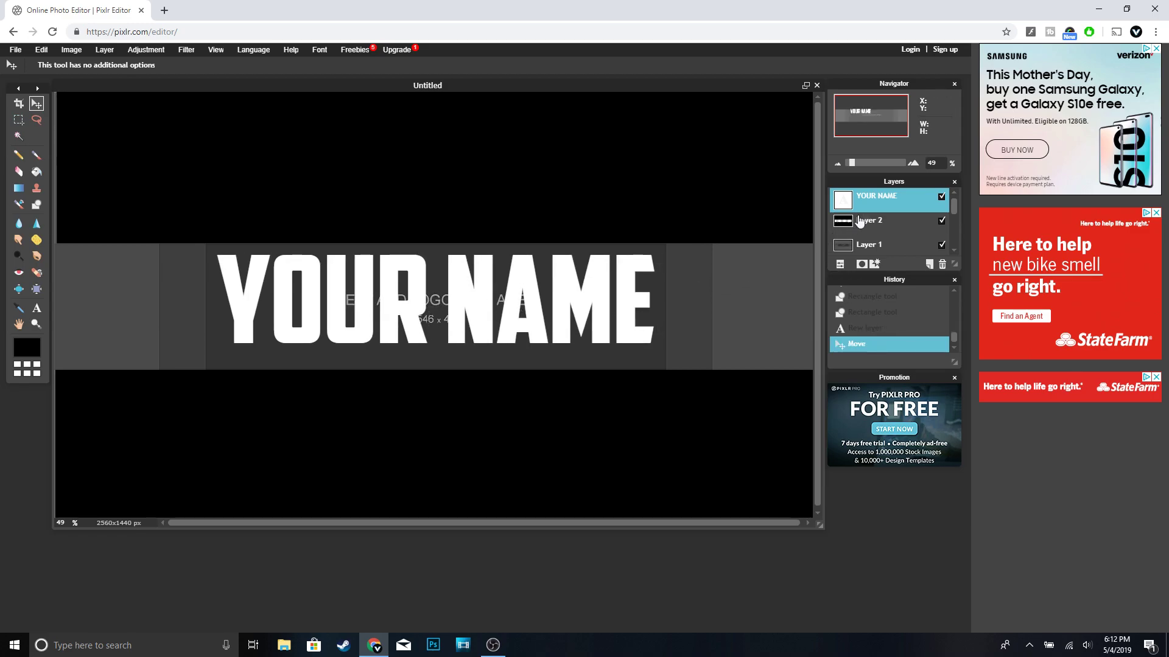
pyautogui.rightClick(870, 201)
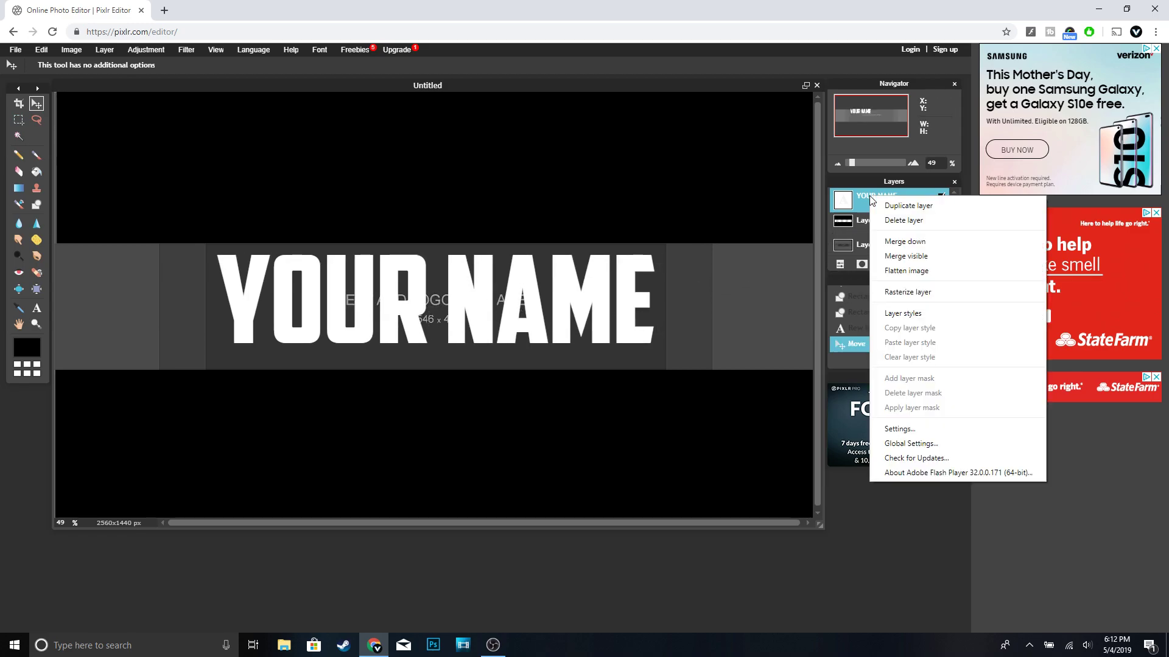
pyautogui.click(931, 293)
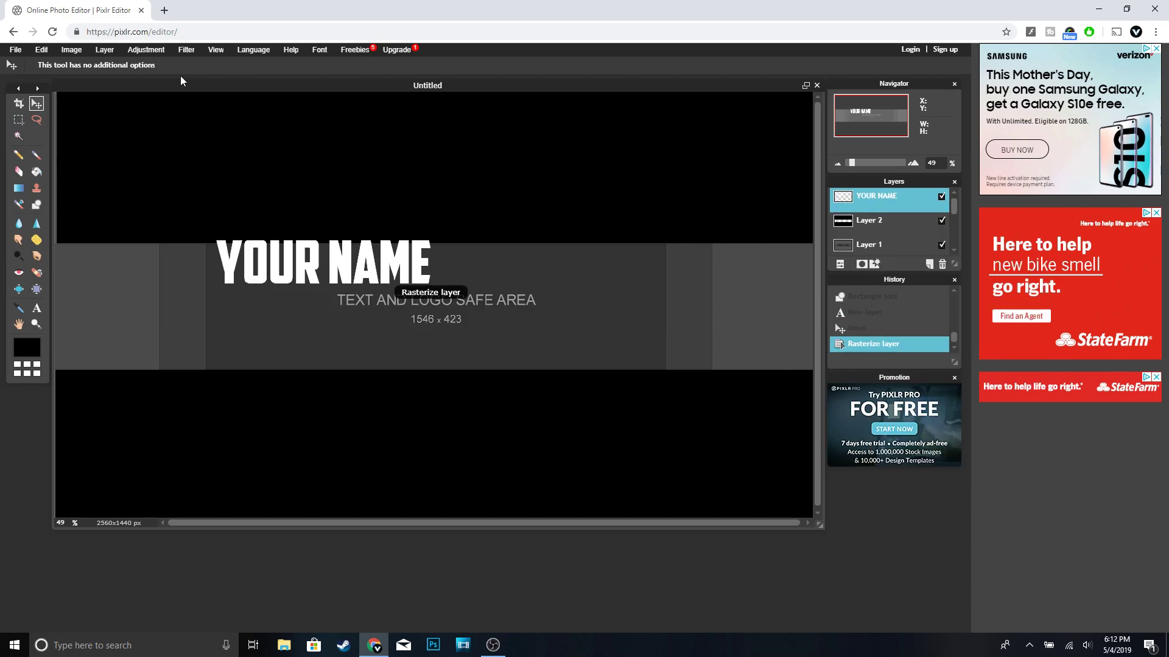
# Free-transform the YOUR NAME text larger, then nudge it slightly up and left
pyautogui.click(41, 49)
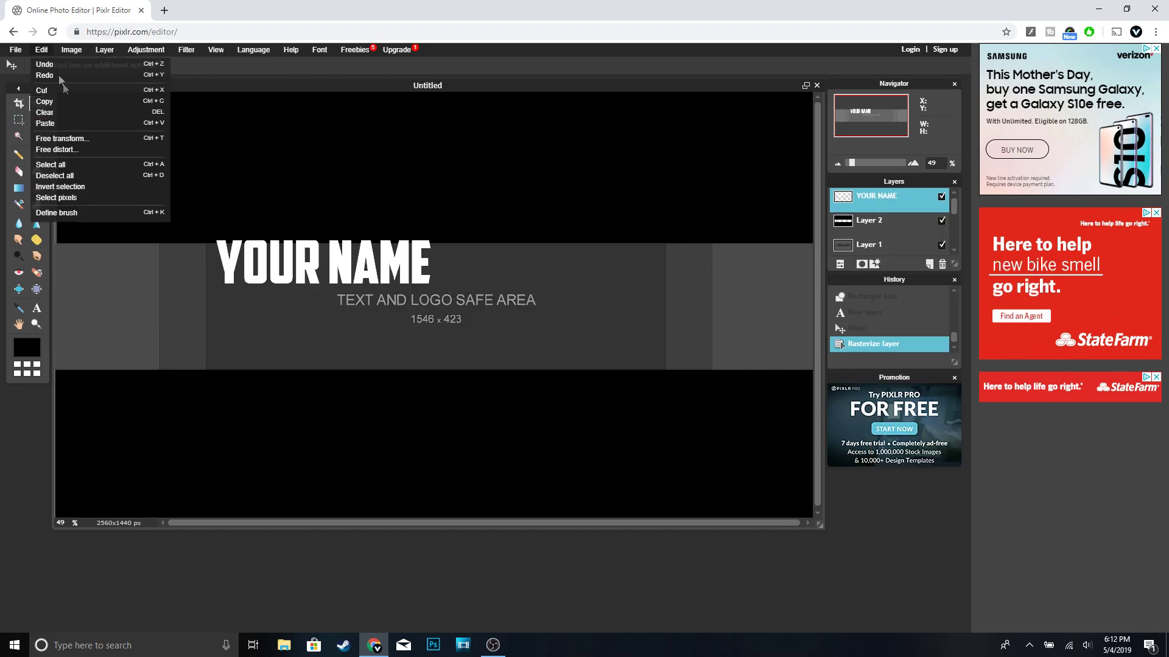
pyautogui.click(68, 139)
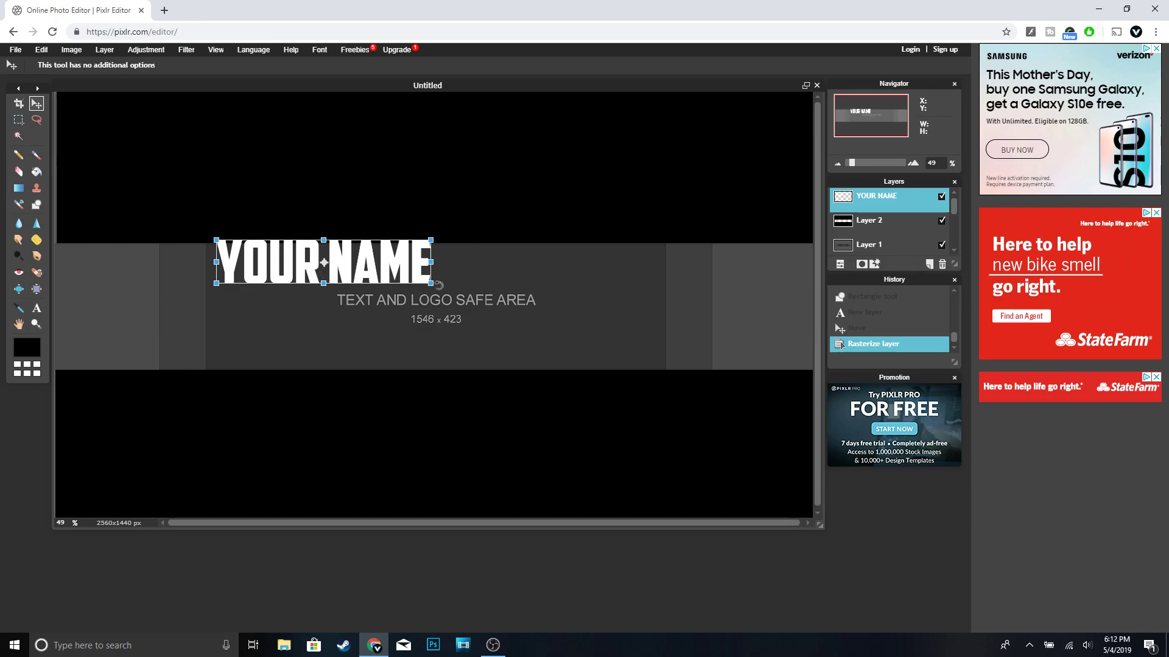
pyautogui.moveTo(430, 283); pyautogui.dragTo(504, 286)
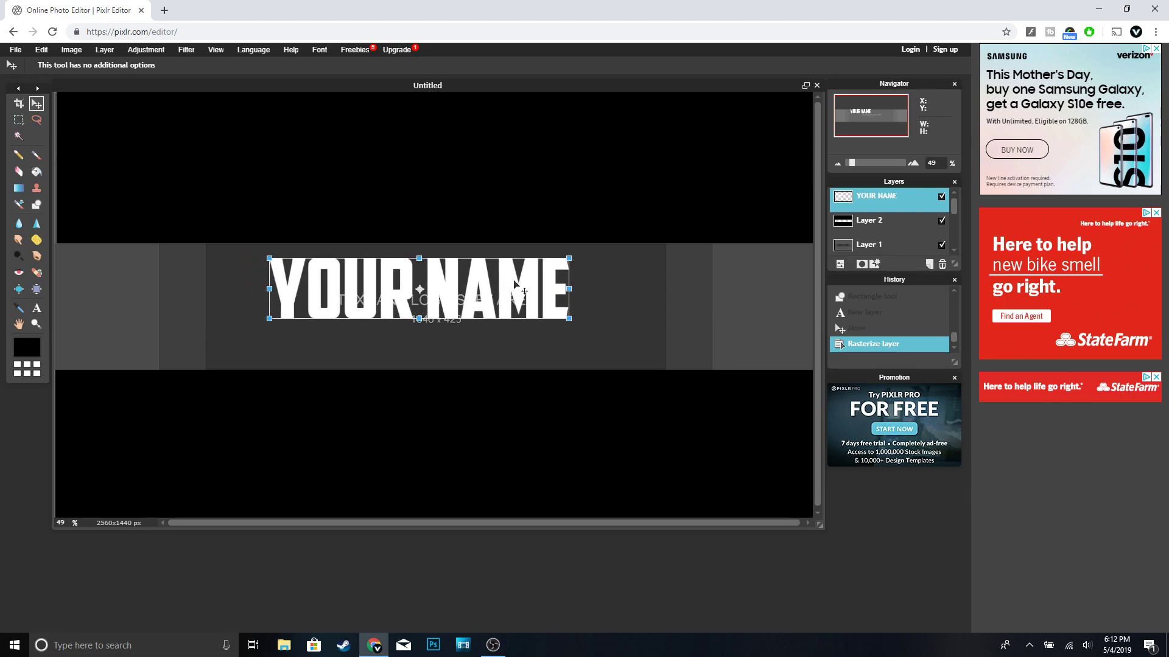
pyautogui.press('Return')
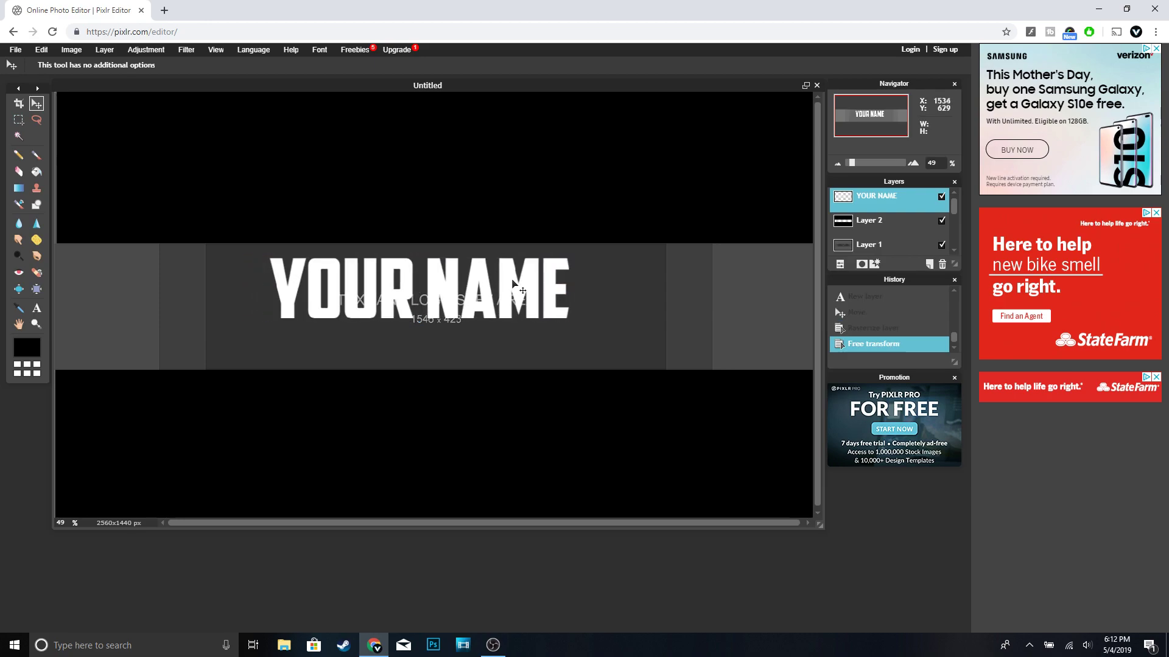
pyautogui.moveTo(521, 290); pyautogui.dragTo(512, 287)
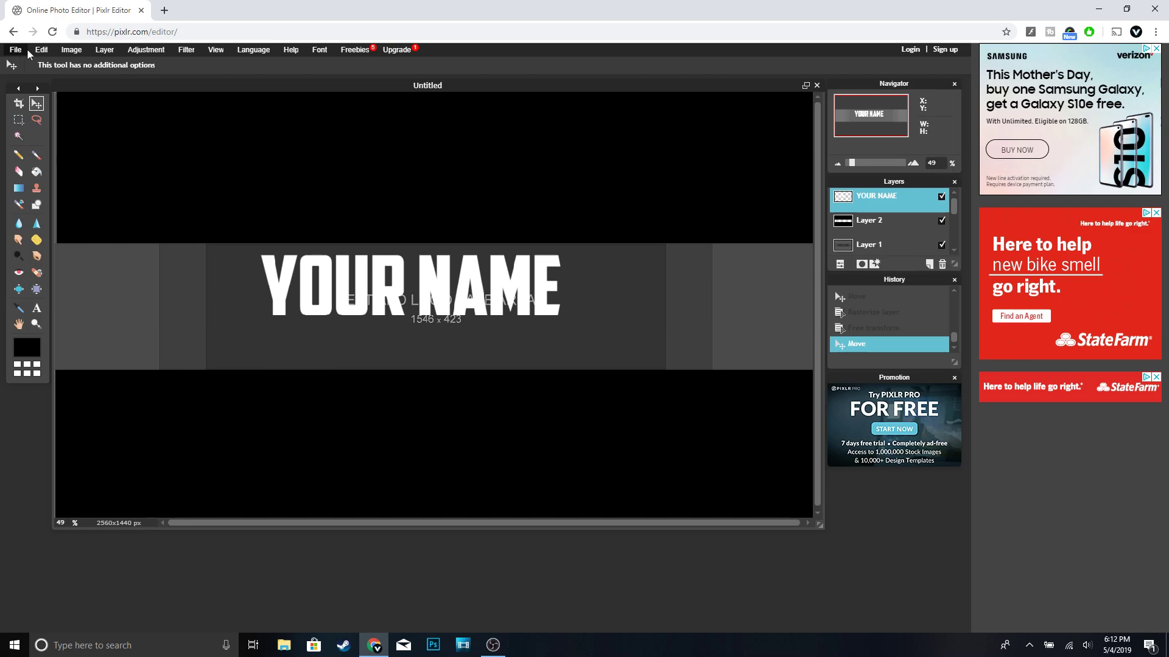
# Add Fortnite-Wallpaper-Snow as a new layer and position it over the banner's centre
pyautogui.click(105, 50)
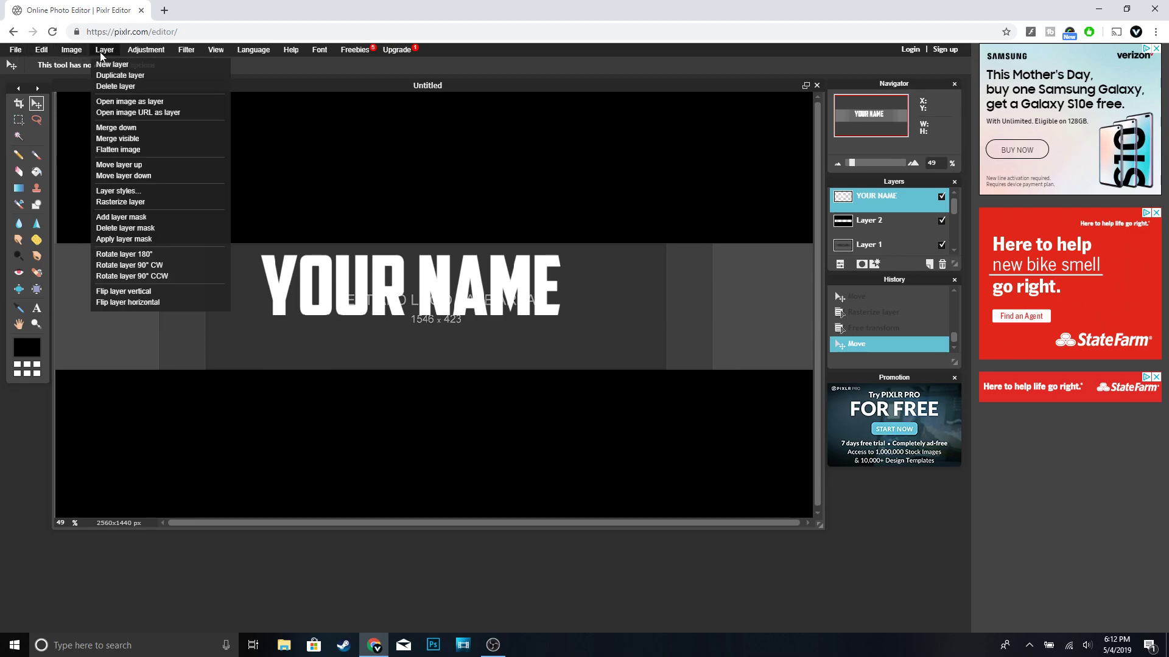
pyautogui.click(154, 108)
pyautogui.scroll(-2, 290, 193)
pyautogui.doubleClick(286, 182)
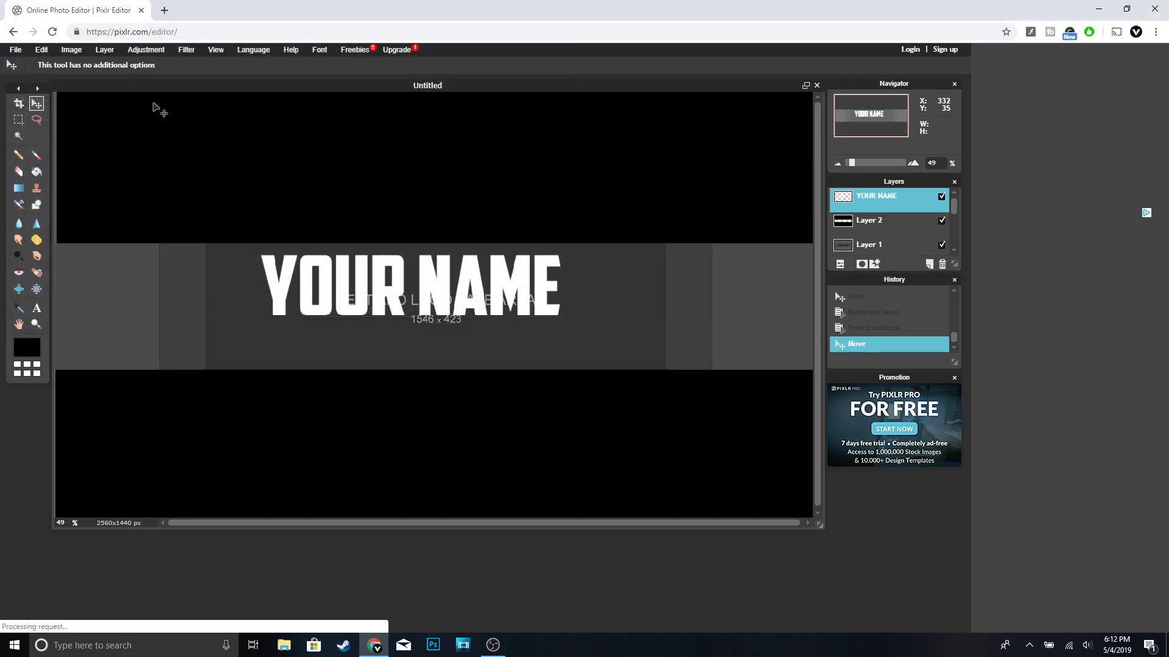
pyautogui.moveTo(384, 291)
pyautogui.mouseDown()
pyautogui.moveTo(330, 297)
pyautogui.moveTo(373, 308)
pyautogui.mouseUp()
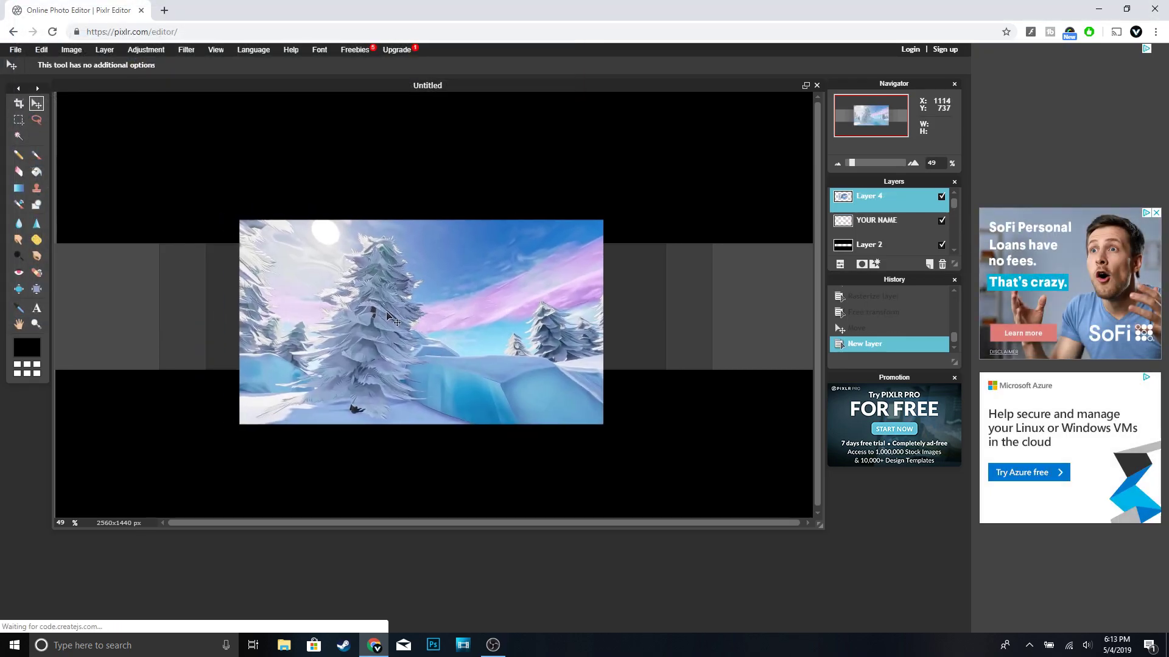
pyautogui.click(41, 49)
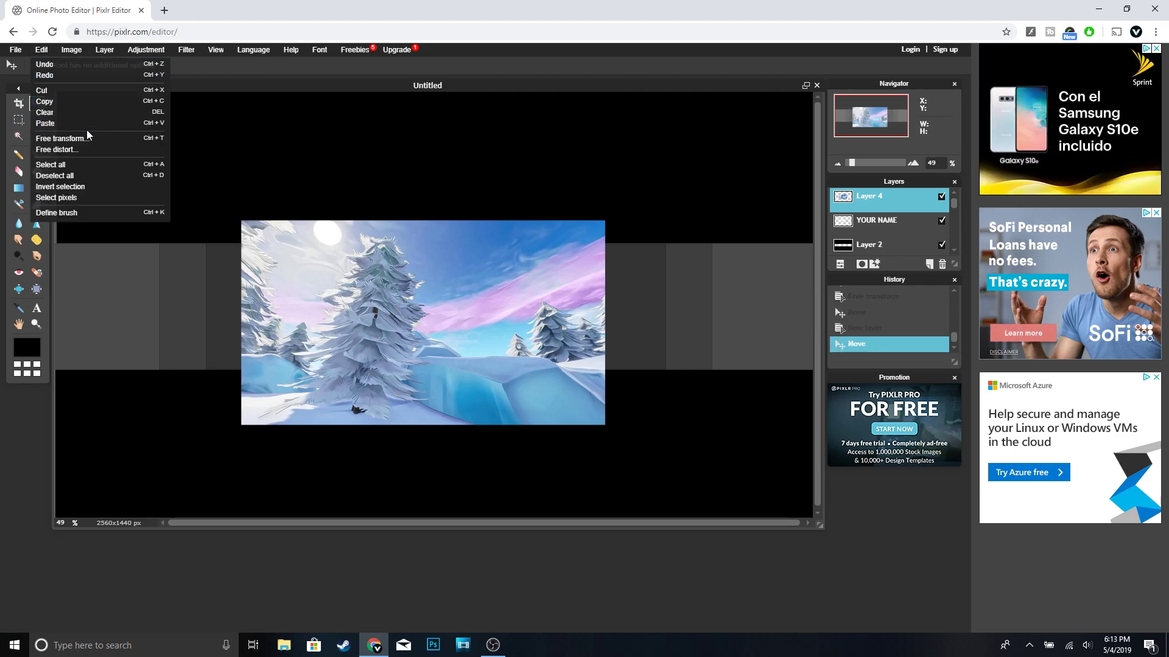
pyautogui.click(86, 134)
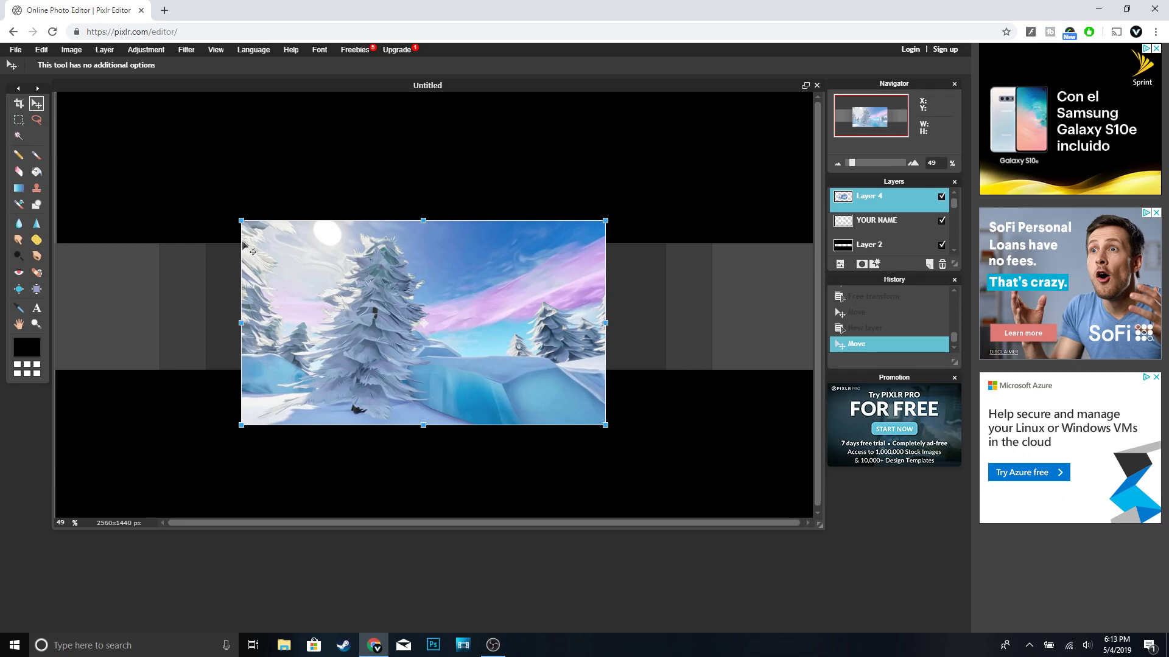
# Enlarge the snowy wallpaper to cover most of the banner and move its layer below YOUR NAME
pyautogui.moveTo(240, 221); pyautogui.dragTo(3, 176)
pyautogui.moveTo(156, 172); pyautogui.dragTo(122, 161)
pyautogui.moveTo(347, 230); pyautogui.dragTo(362, 230)
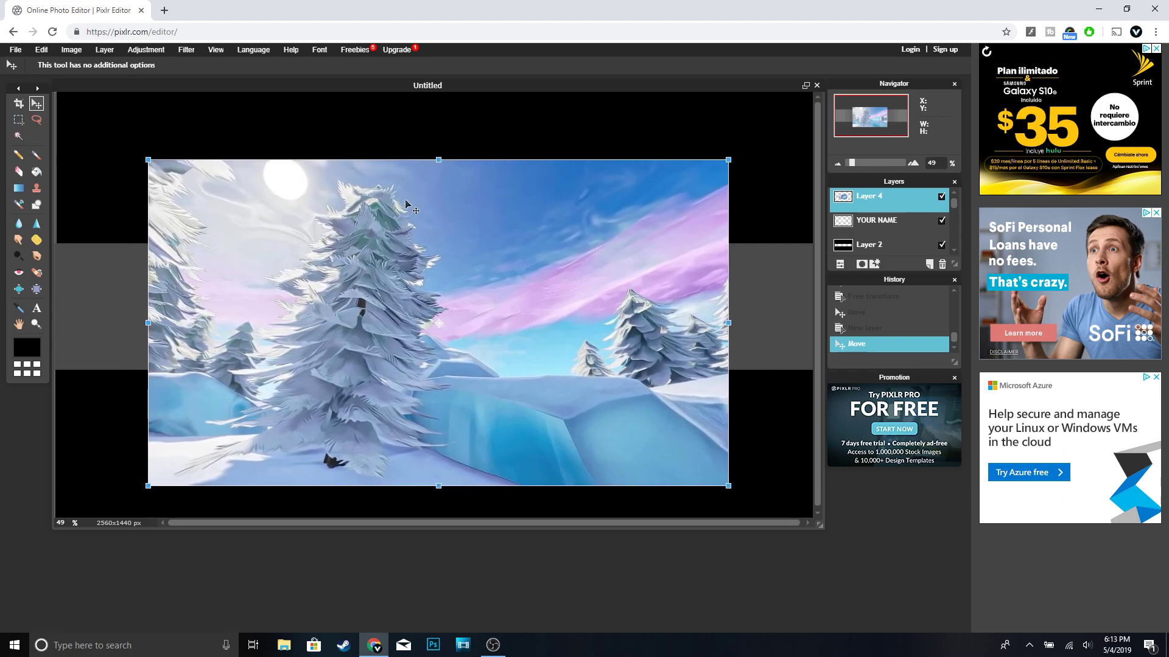
pyautogui.press('Return')
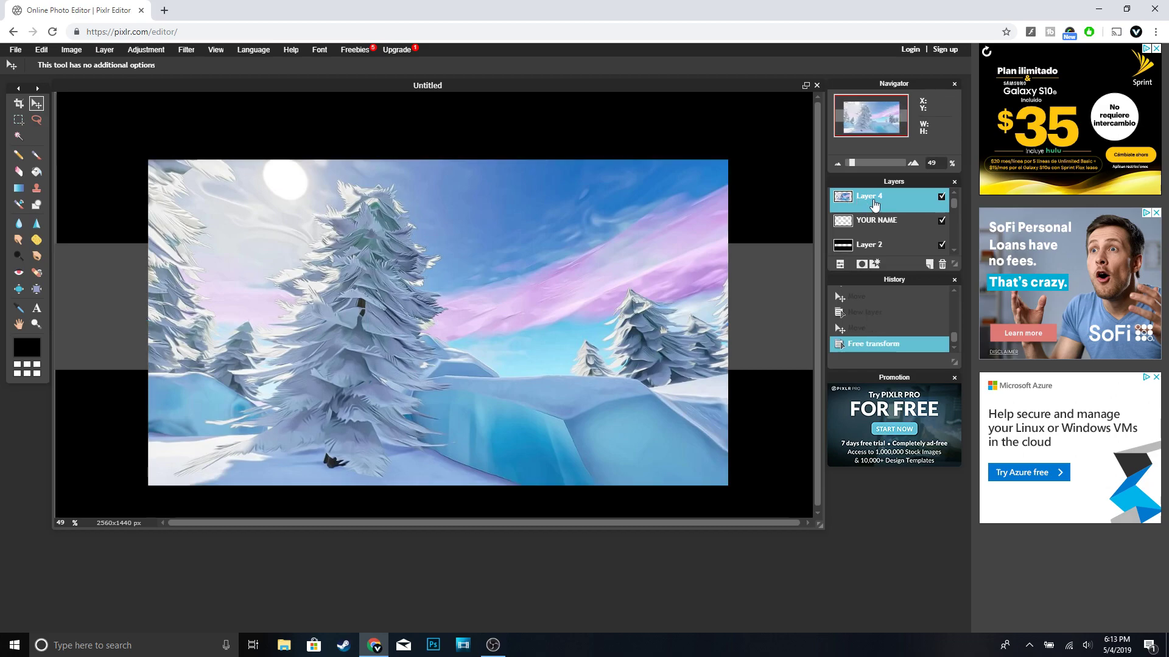
pyautogui.moveTo(874, 203); pyautogui.dragTo(875, 245)
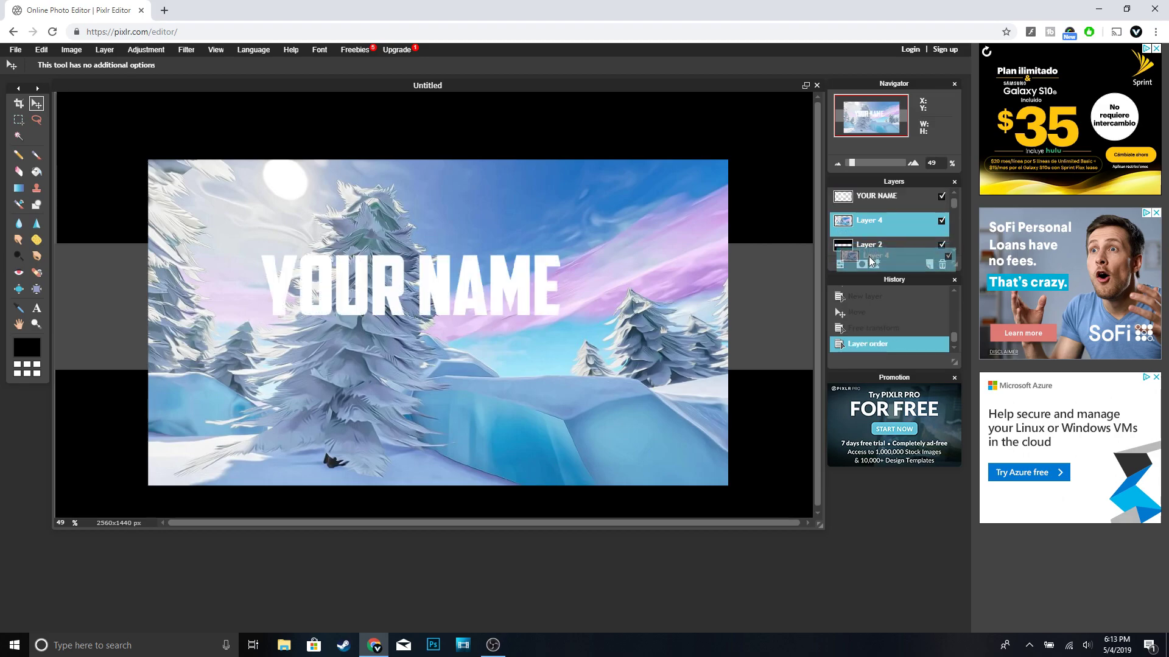
# Drop the wallpaper layer beneath the black-bar layer and shift it right within the middle strip
pyautogui.scroll(-1, 955, 249)
pyautogui.moveTo(877, 260); pyautogui.dragTo(878, 255)
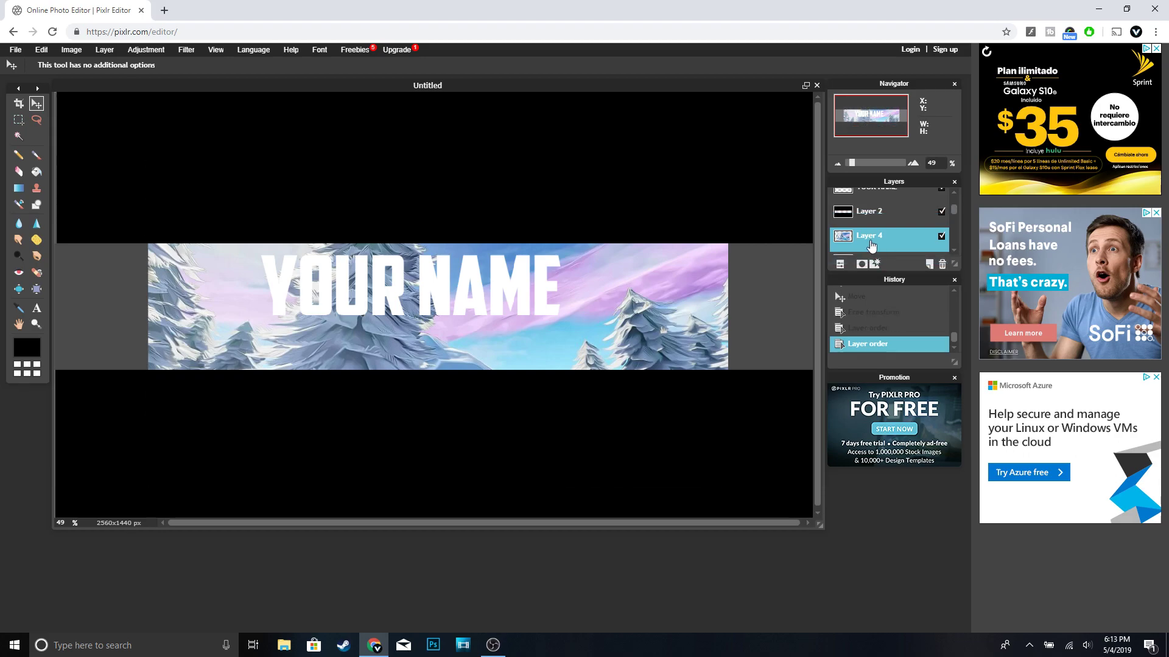
pyautogui.moveTo(639, 307); pyautogui.dragTo(649, 273)
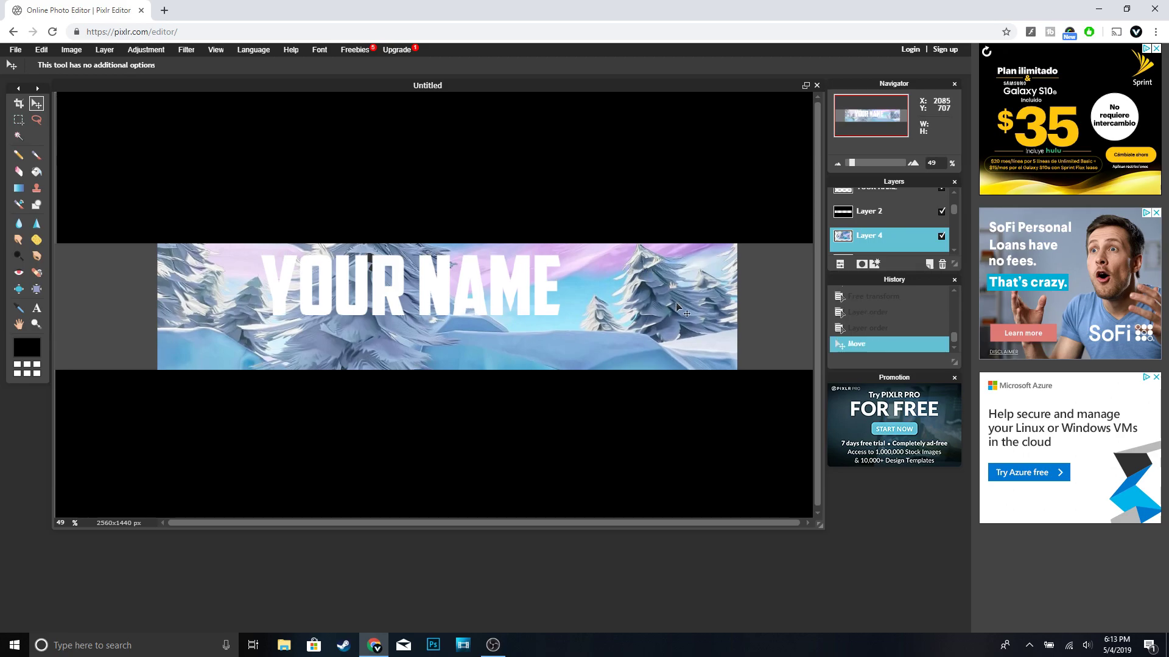
pyautogui.scroll(1, 884, 239)
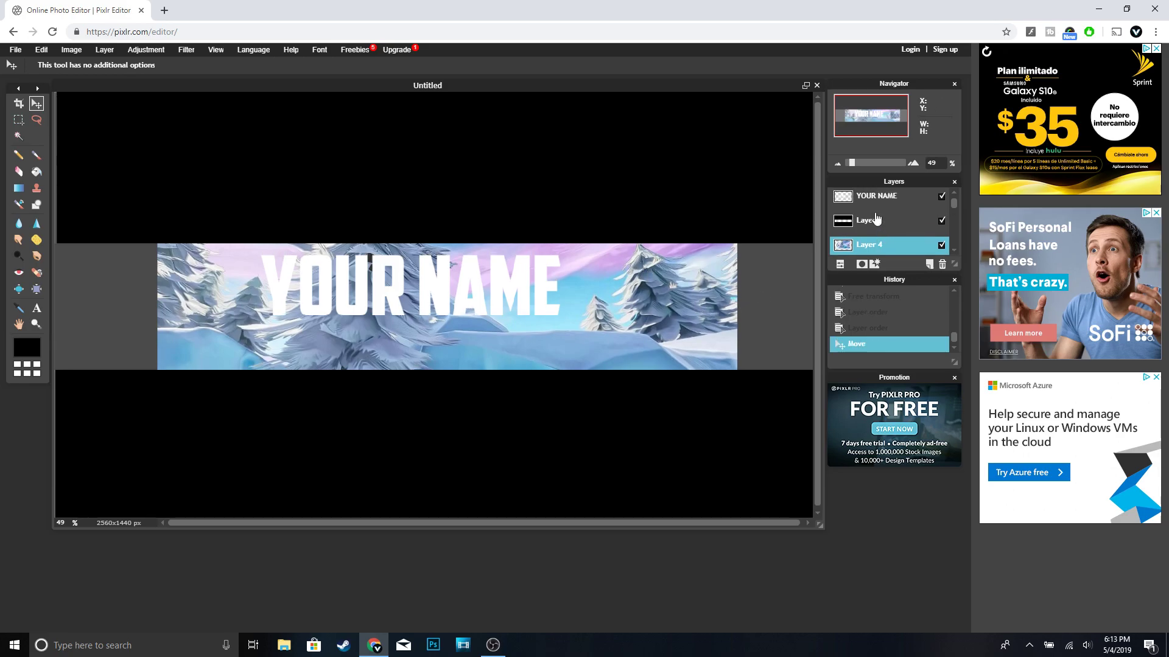
pyautogui.click(873, 205)
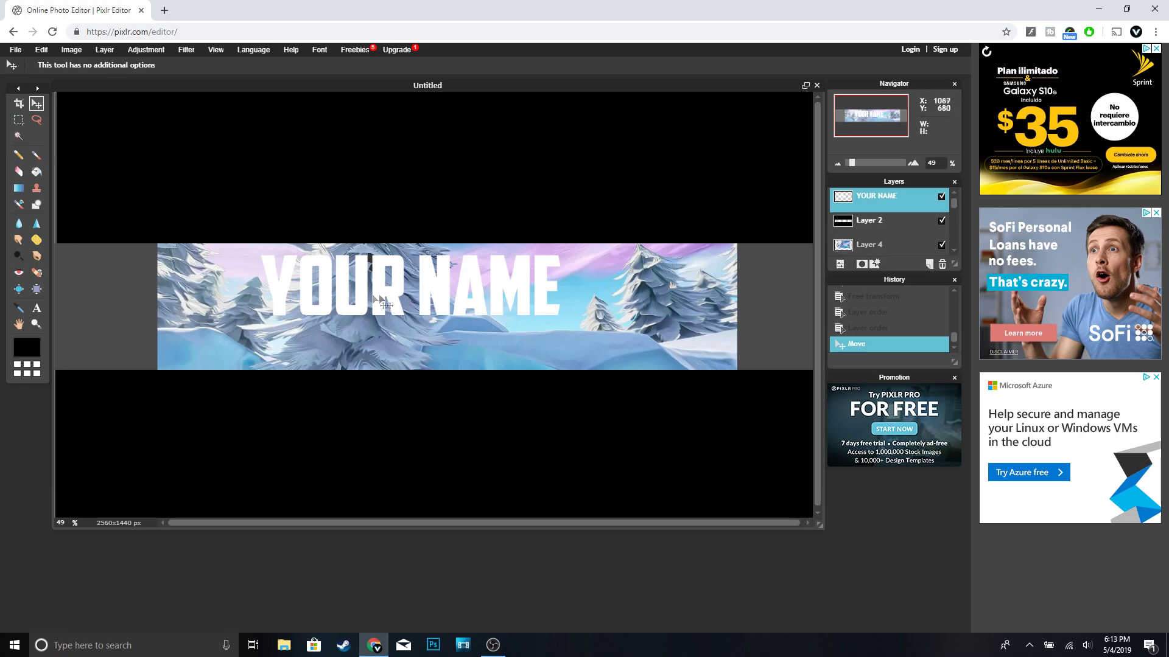
# Give the YOUR NAME layer a hard-edged black outer glow of size 10
pyautogui.rightClick(873, 202)
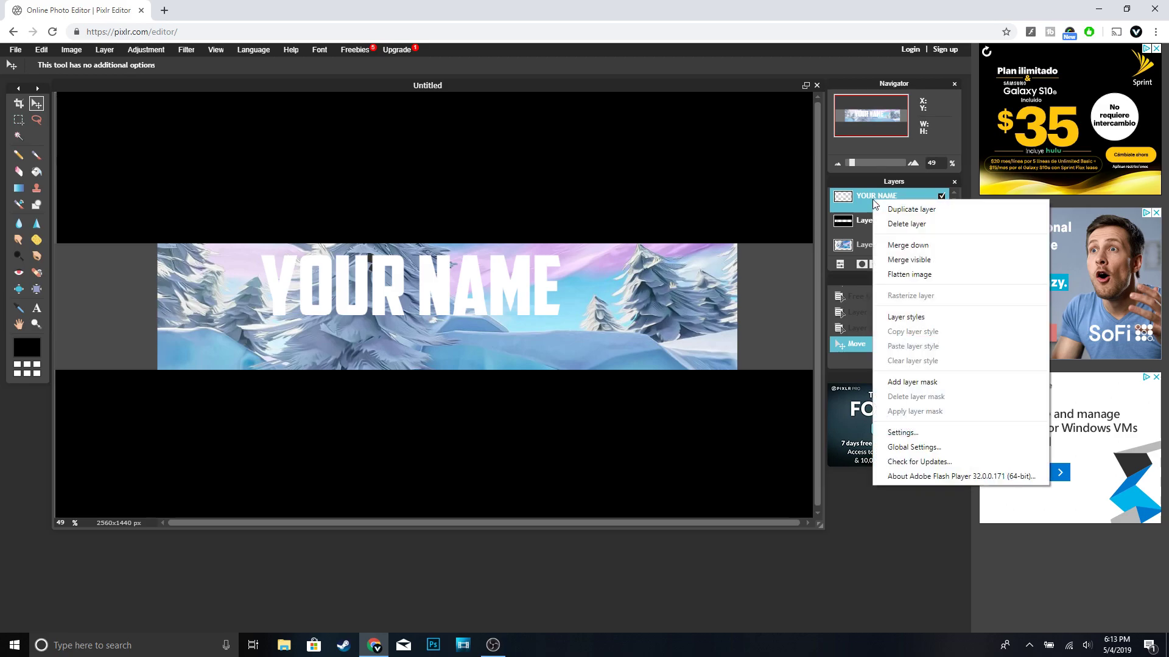
pyautogui.click(910, 317)
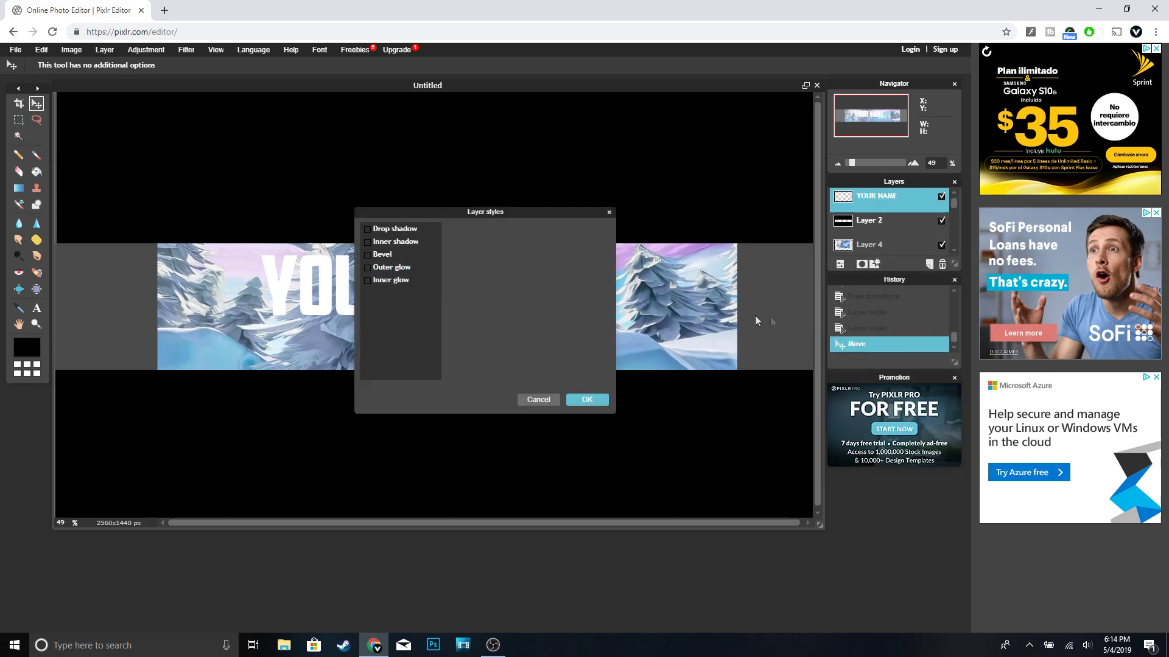
pyautogui.click(366, 268)
pyautogui.moveTo(523, 258); pyautogui.dragTo(487, 272)
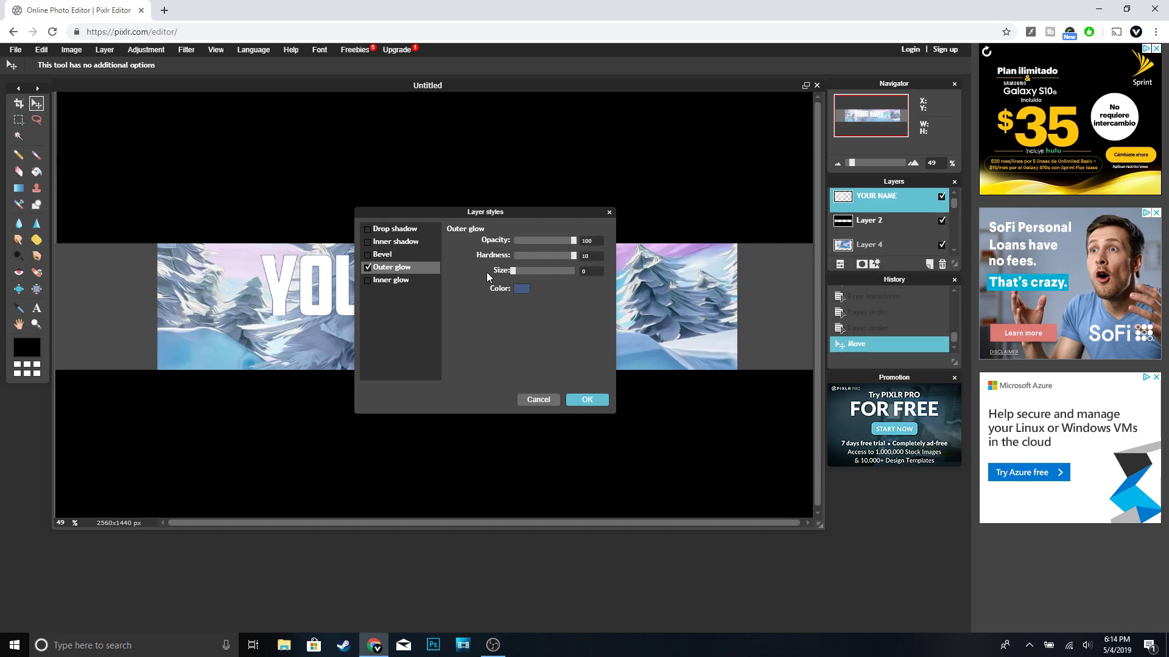
pyautogui.click(534, 271)
pyautogui.click(523, 288)
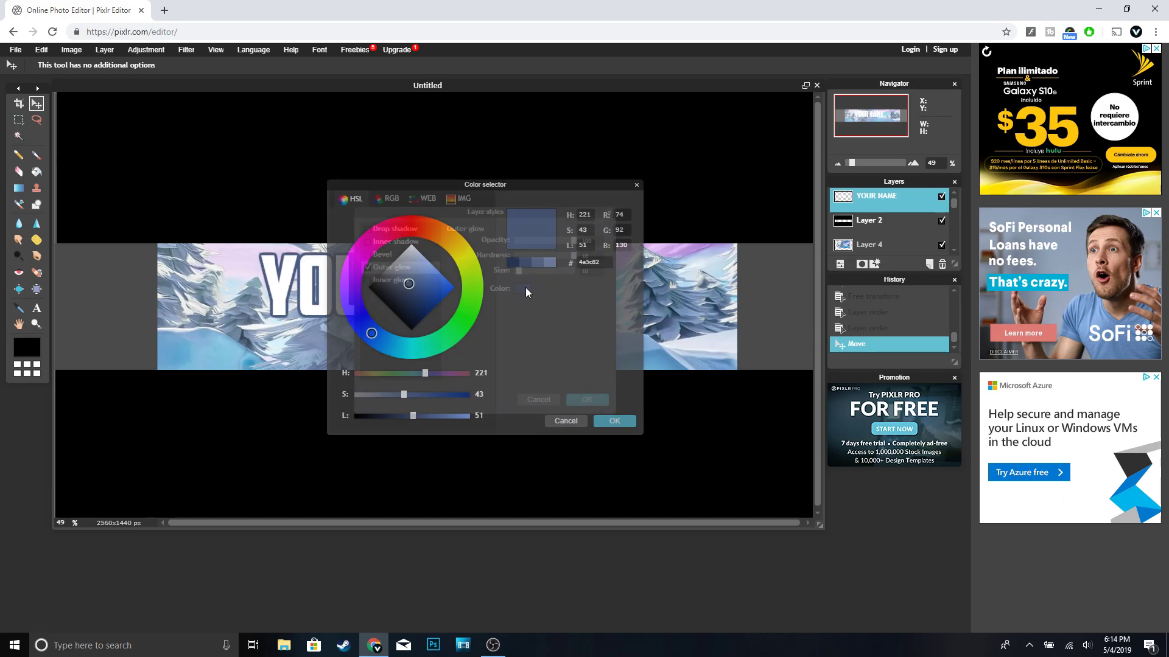
pyautogui.moveTo(413, 417); pyautogui.dragTo(325, 414)
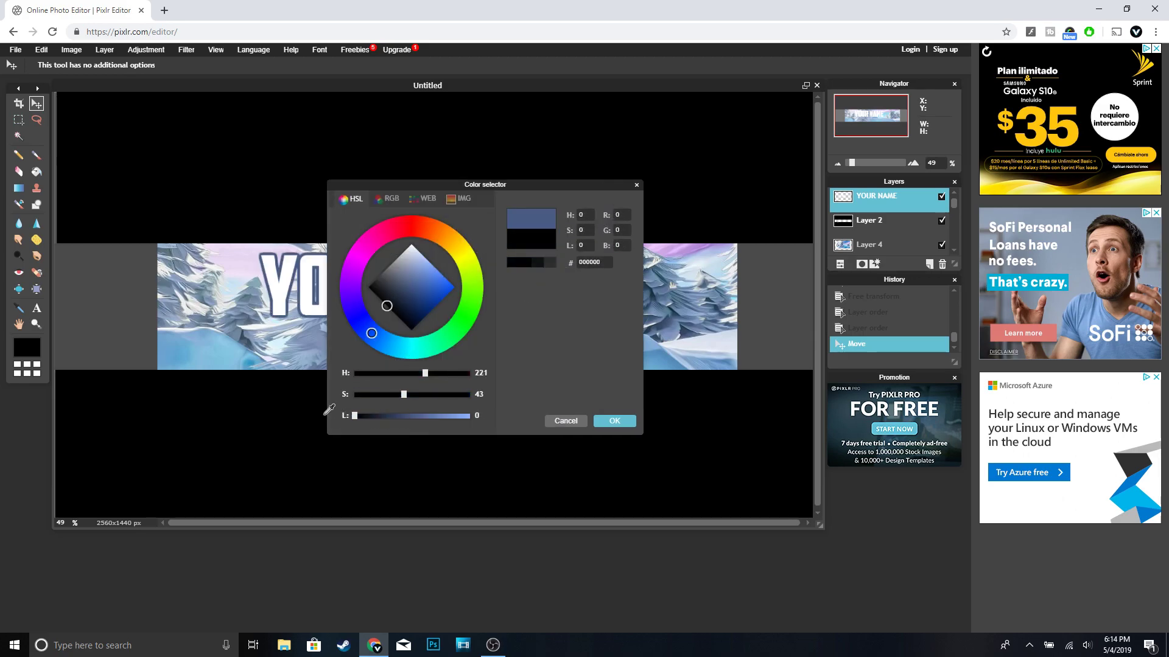
pyautogui.click(615, 422)
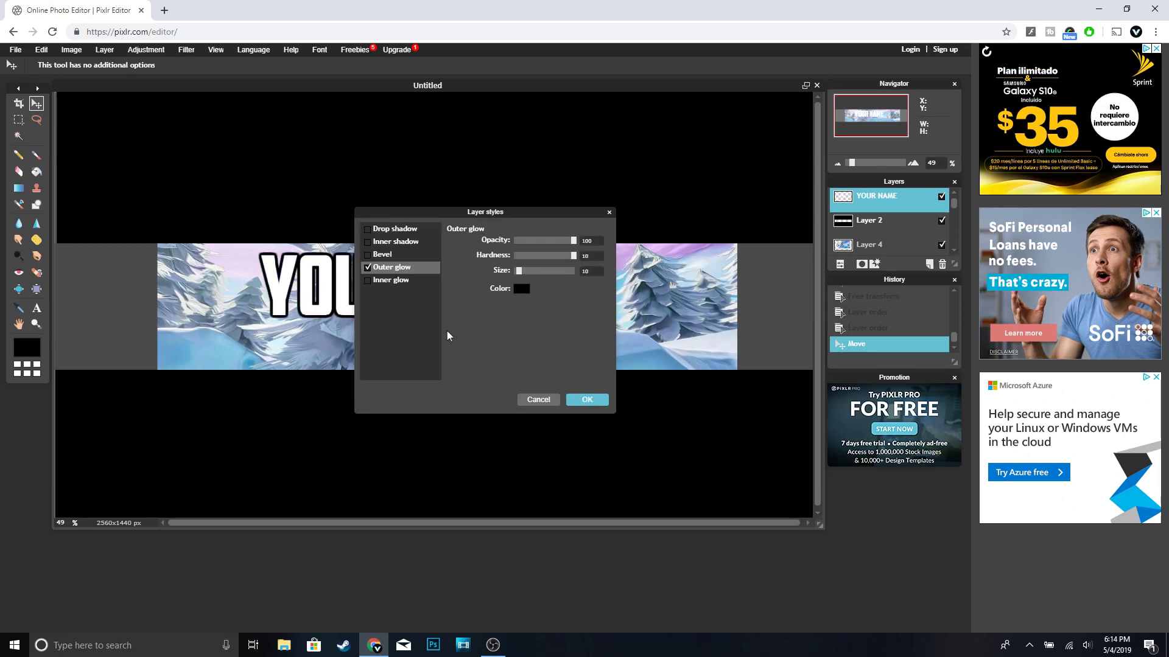
pyautogui.click(586, 402)
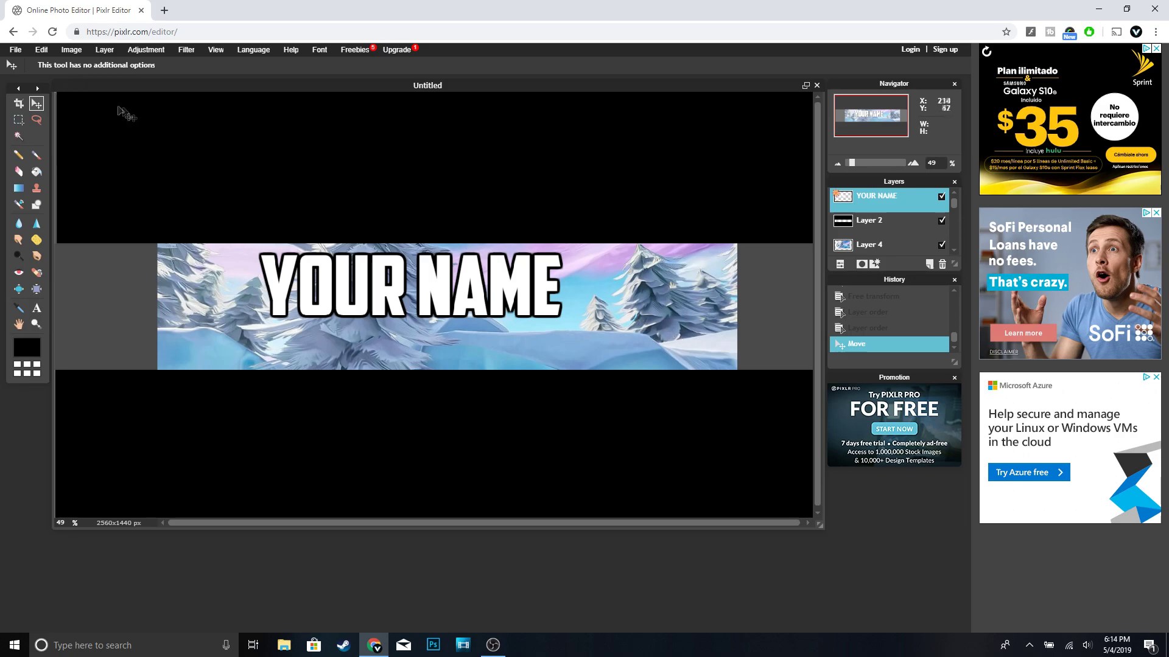
# Add dark-bomber-icon-2 as a new layer and move the character to the banner's right side
pyautogui.click(108, 51)
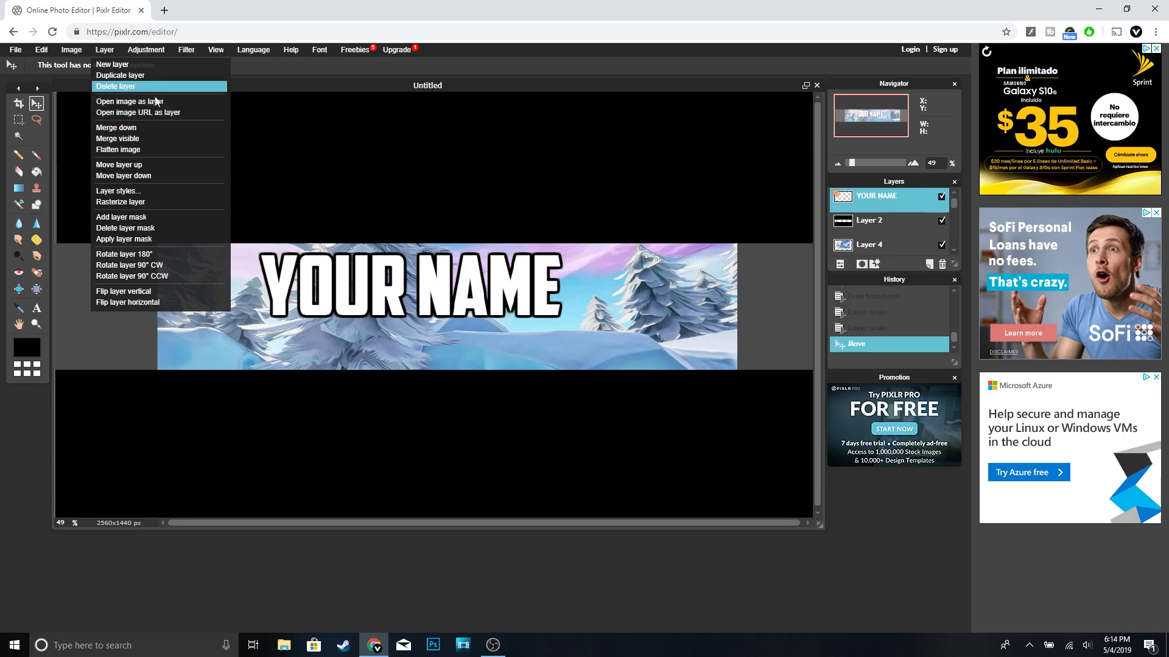
pyautogui.click(138, 105)
pyautogui.scroll(-1, 341, 235)
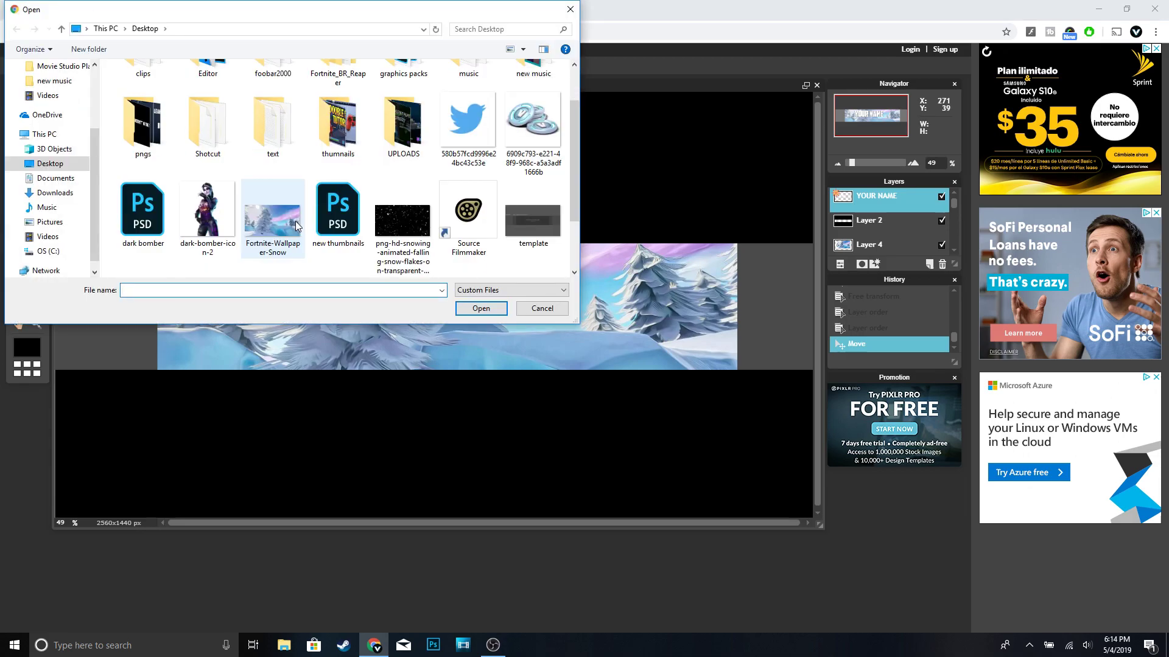
pyautogui.doubleClick(207, 139)
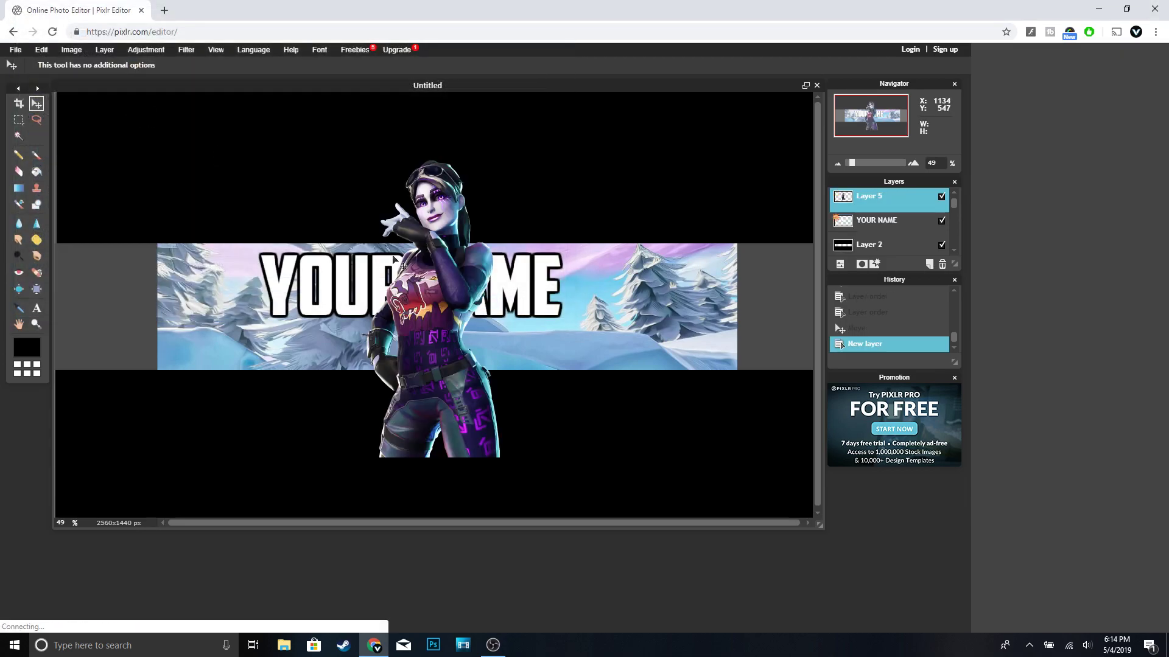
pyautogui.moveTo(424, 253); pyautogui.dragTo(635, 322)
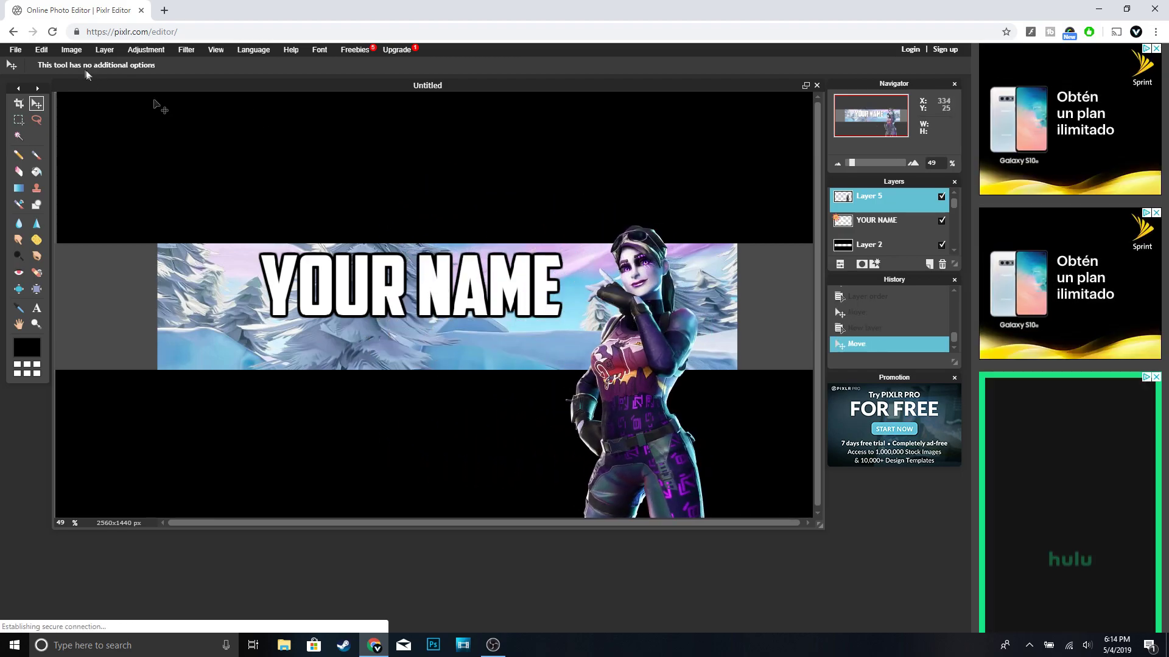
pyautogui.click(43, 51)
pyautogui.click(79, 137)
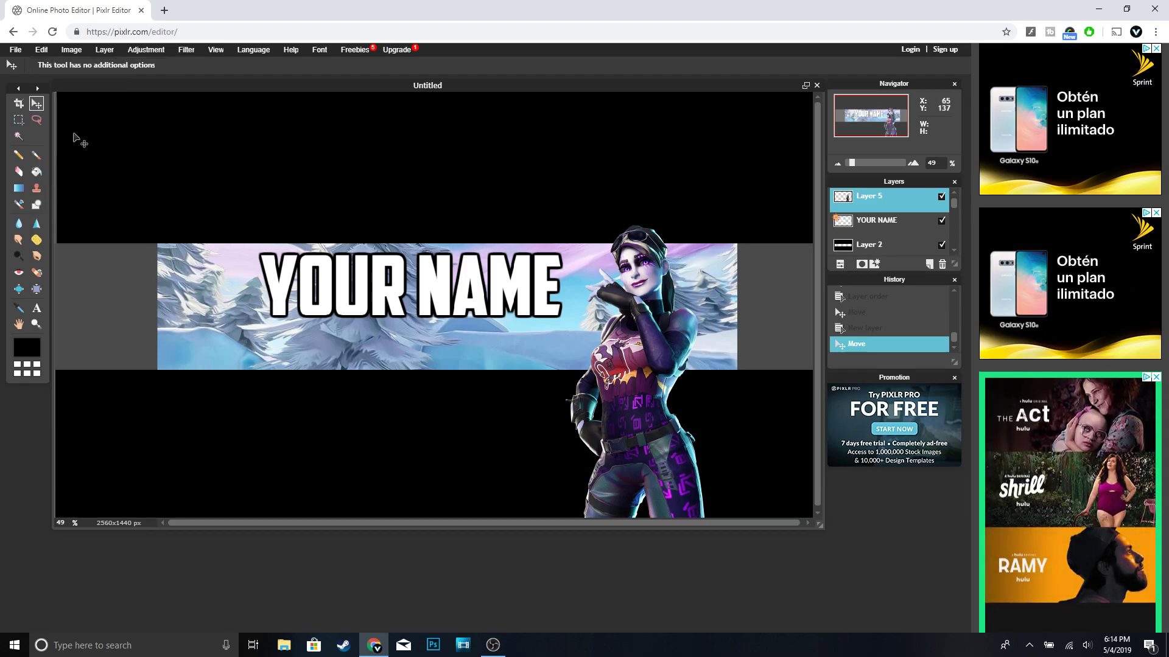
pyautogui.click(44, 53)
pyautogui.click(69, 139)
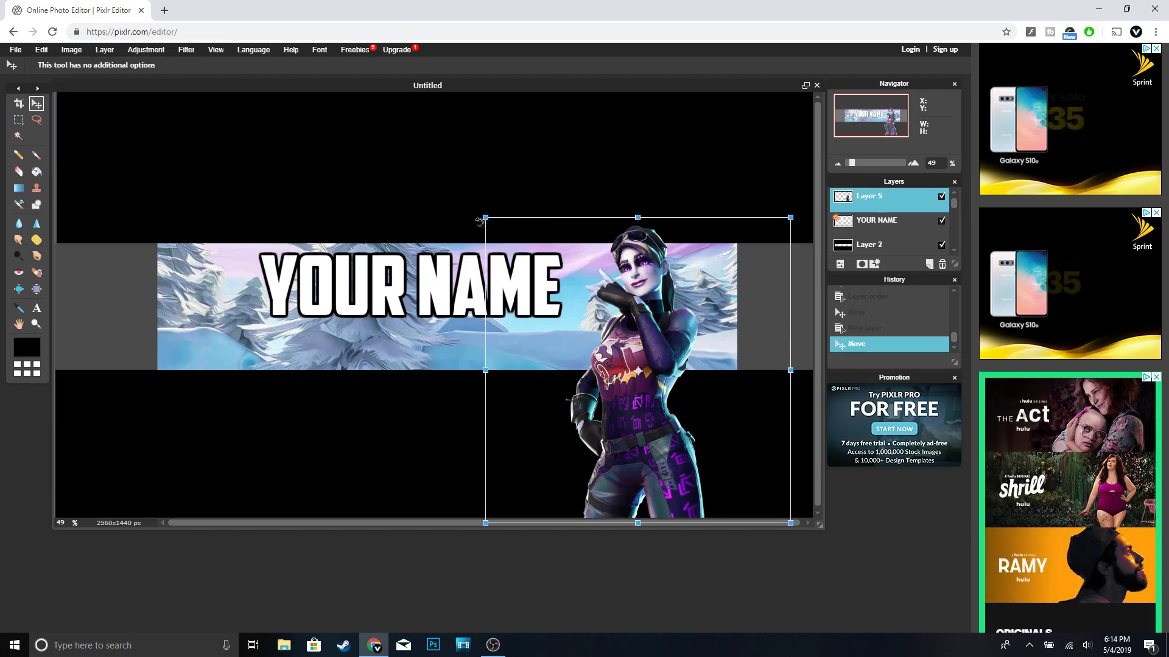
# Shrink and raise the character over three transform passes, apply, then move Layer 5 below Layer 2
pyautogui.moveTo(485, 218); pyautogui.dragTo(528, 260)
pyautogui.moveTo(678, 329); pyautogui.dragTo(648, 308)
pyautogui.moveTo(499, 234); pyautogui.dragTo(512, 246)
pyautogui.moveTo(594, 298)
pyautogui.mouseDown()
pyautogui.moveTo(603, 289)
pyautogui.moveTo(589, 291)
pyautogui.mouseUp()
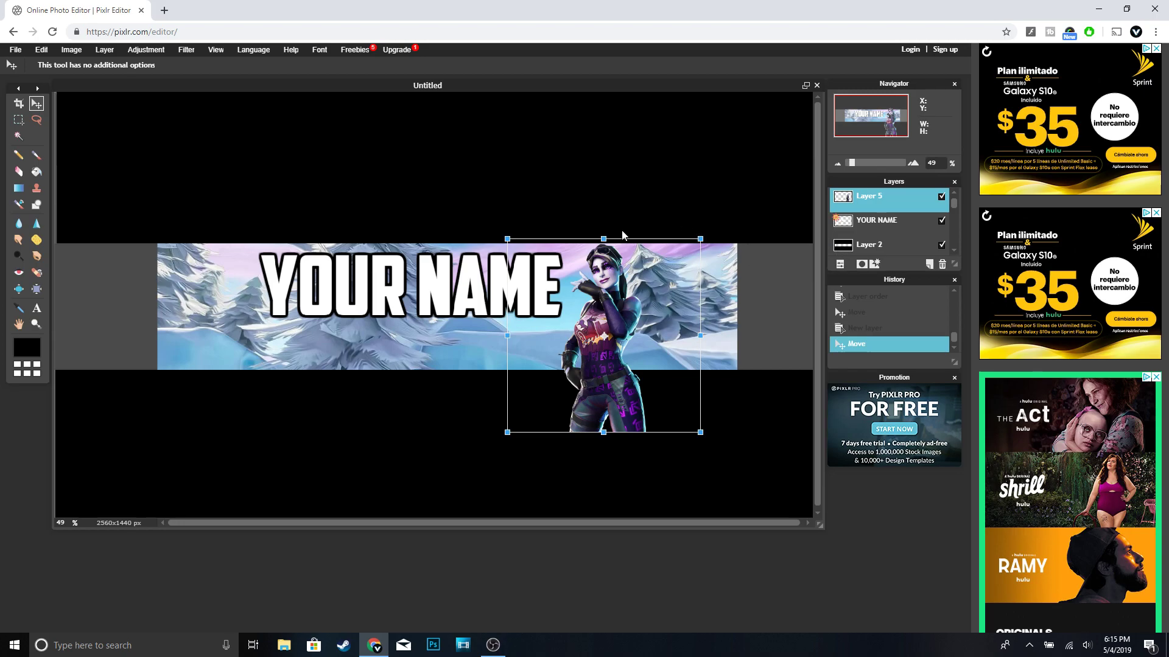
pyautogui.moveTo(504, 235); pyautogui.dragTo(518, 248)
pyautogui.moveTo(632, 296); pyautogui.dragTo(634, 283)
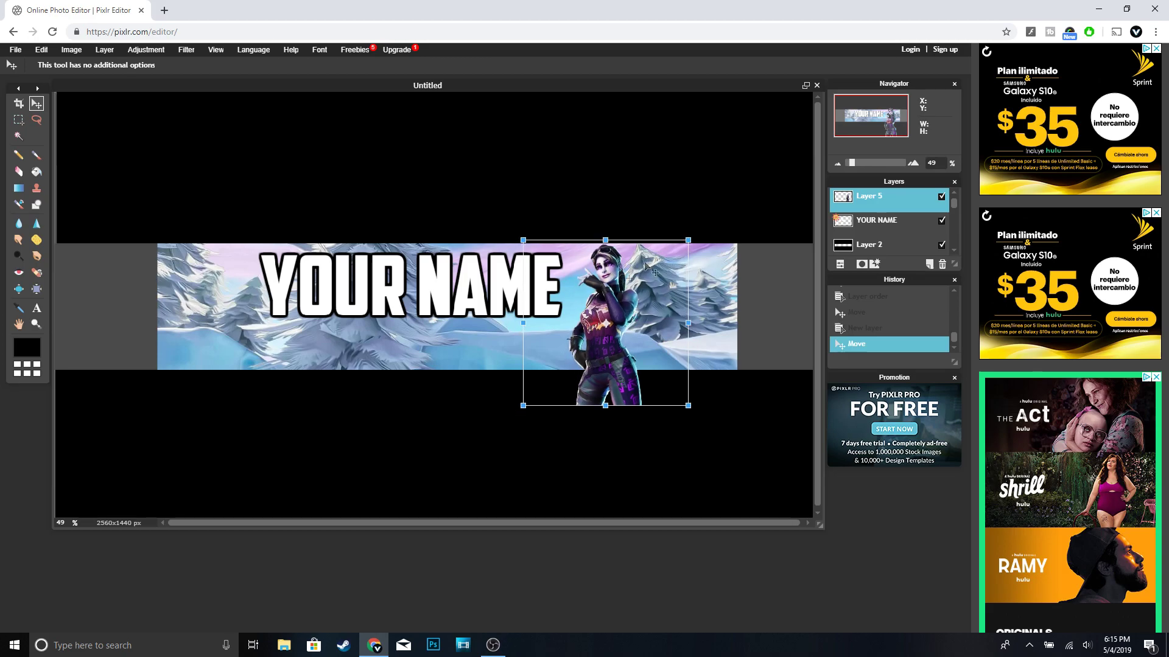
pyautogui.click(718, 255)
pyautogui.moveTo(872, 205); pyautogui.dragTo(872, 256)
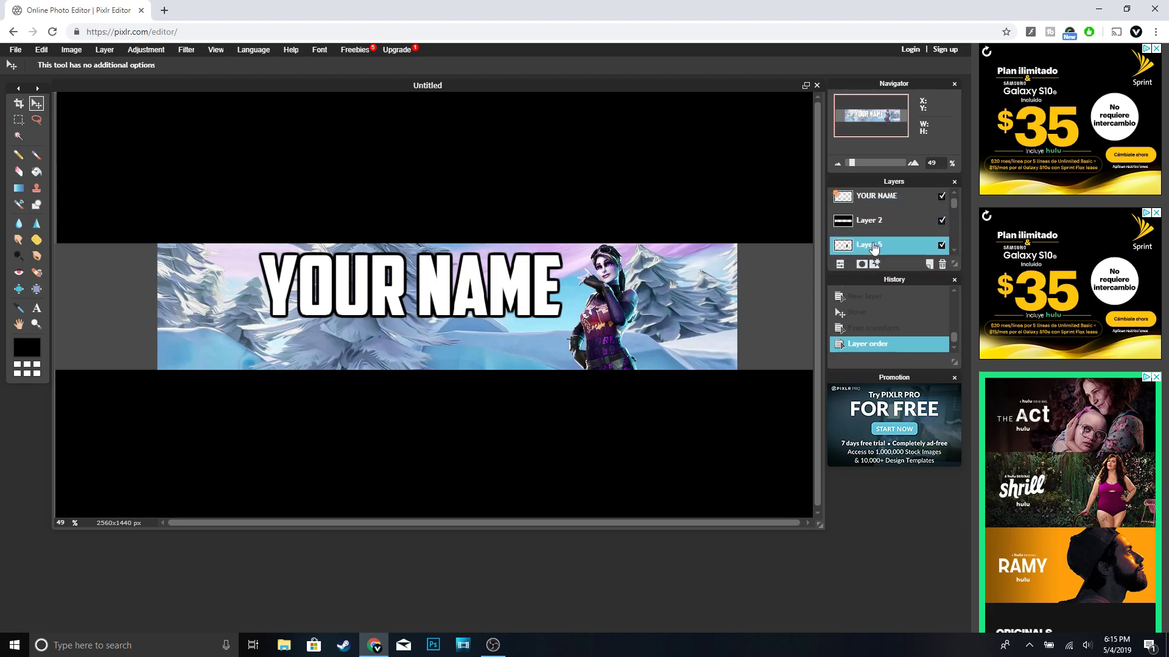
# Nudge the character, then shift the YOUR NAME text slightly to the right
pyautogui.moveTo(620, 327); pyautogui.dragTo(641, 323)
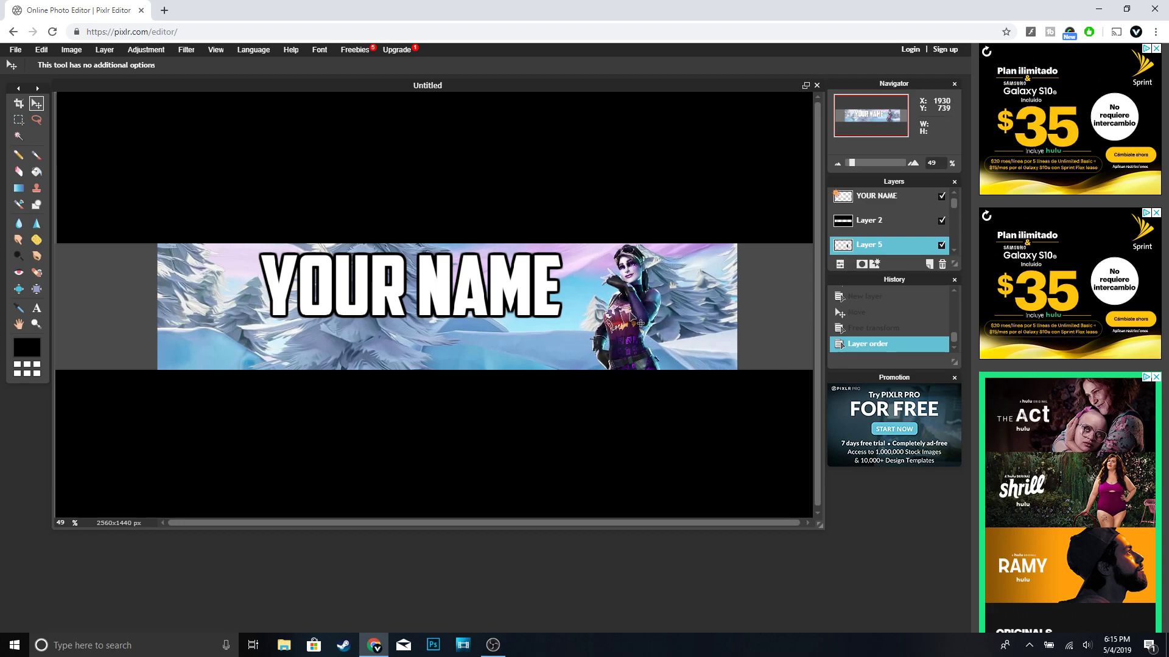
pyautogui.click(876, 198)
pyautogui.moveTo(505, 298); pyautogui.dragTo(522, 293)
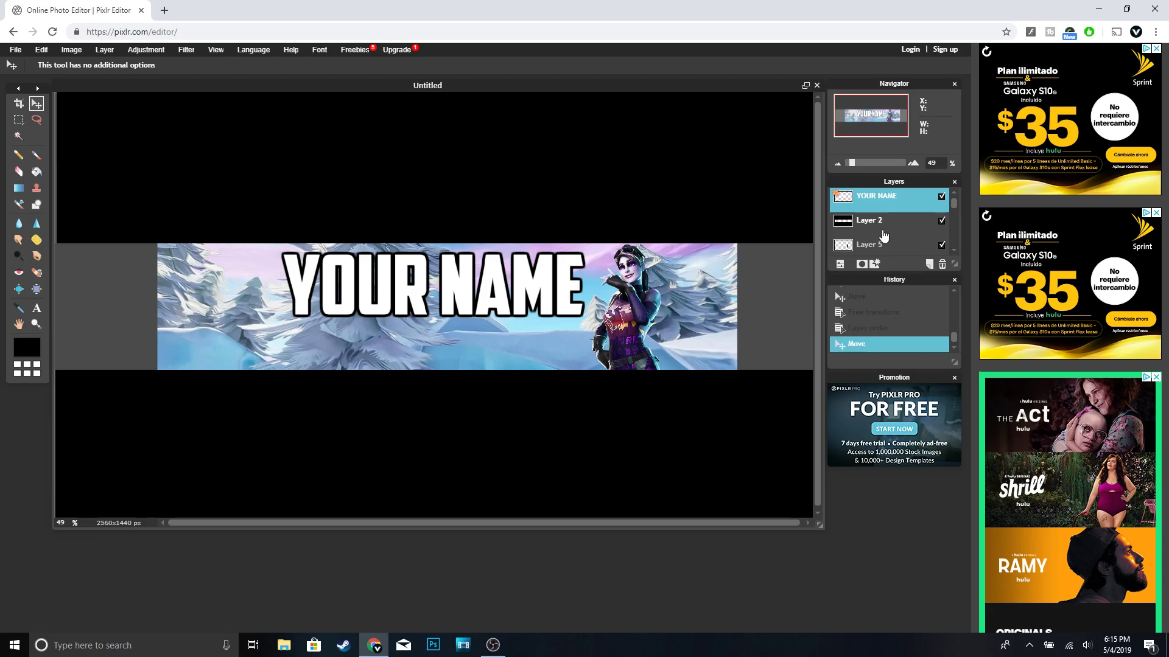
# Select the wintry background image layer, Layer 4
pyautogui.scroll(-2, 883, 235)
pyautogui.scroll(-1, 900, 238)
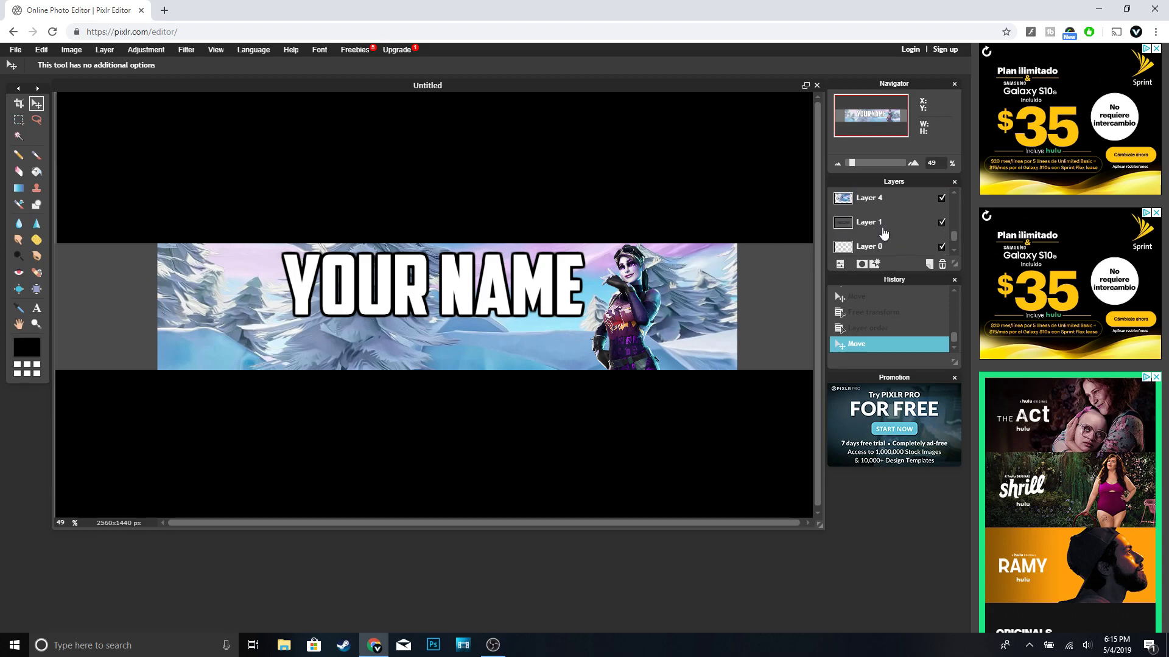
pyautogui.click(870, 205)
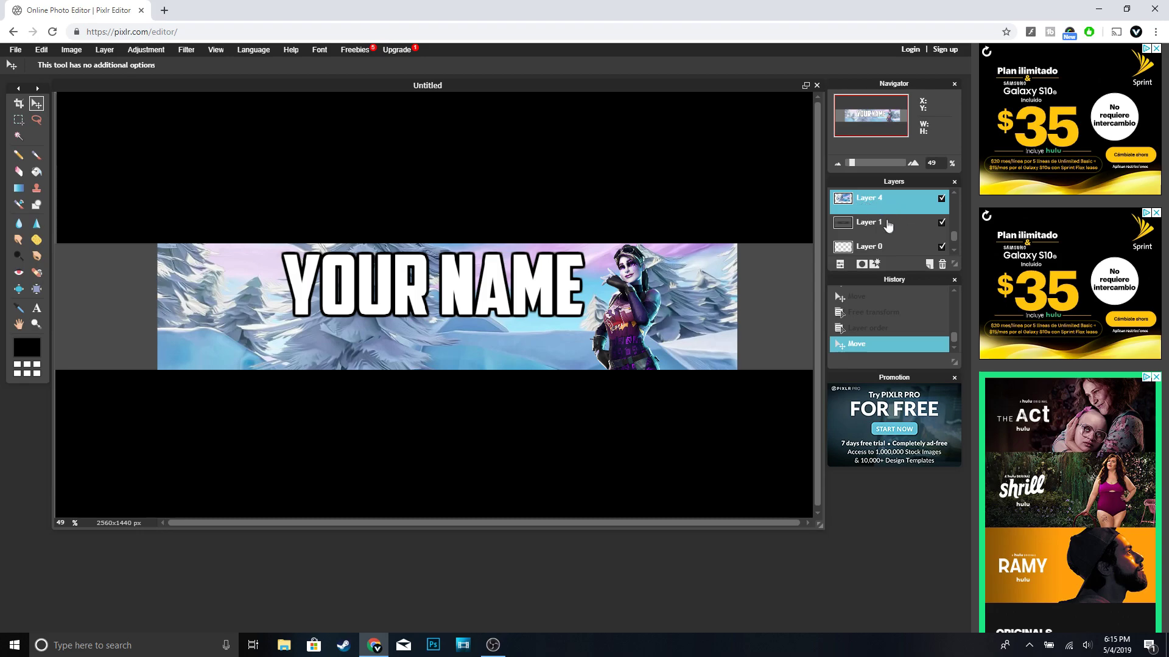
pyautogui.scroll(-1, 887, 226)
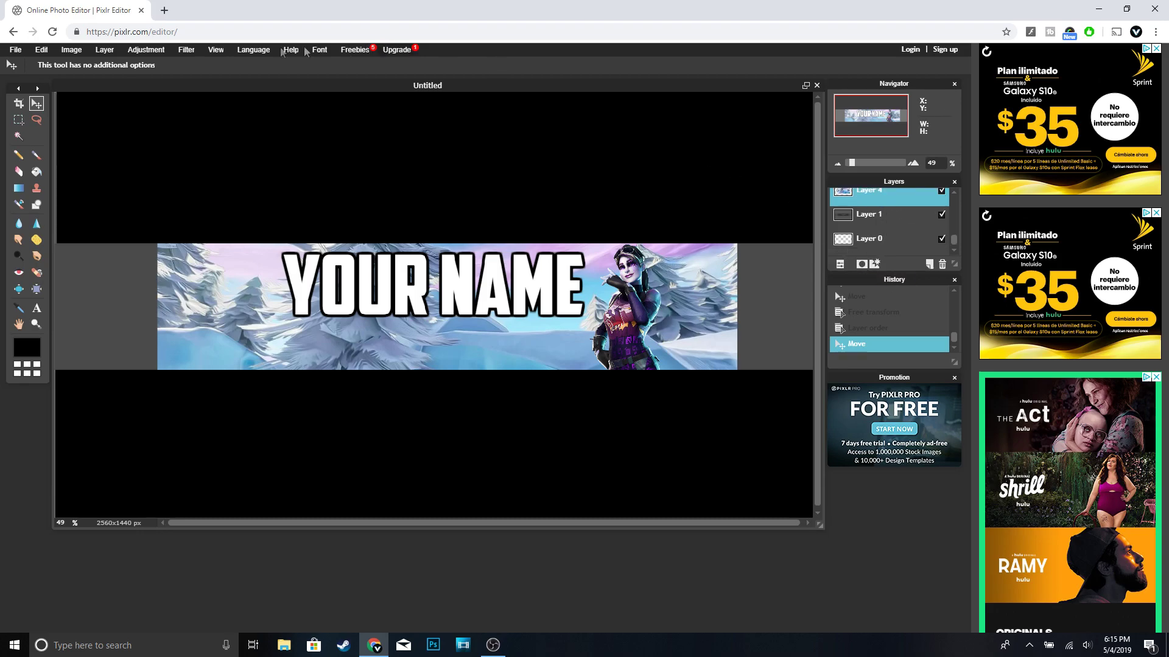
# Colorize the background blue with Hue & Saturation: Hue 45, Saturation 100, Colorize on
pyautogui.click(146, 50)
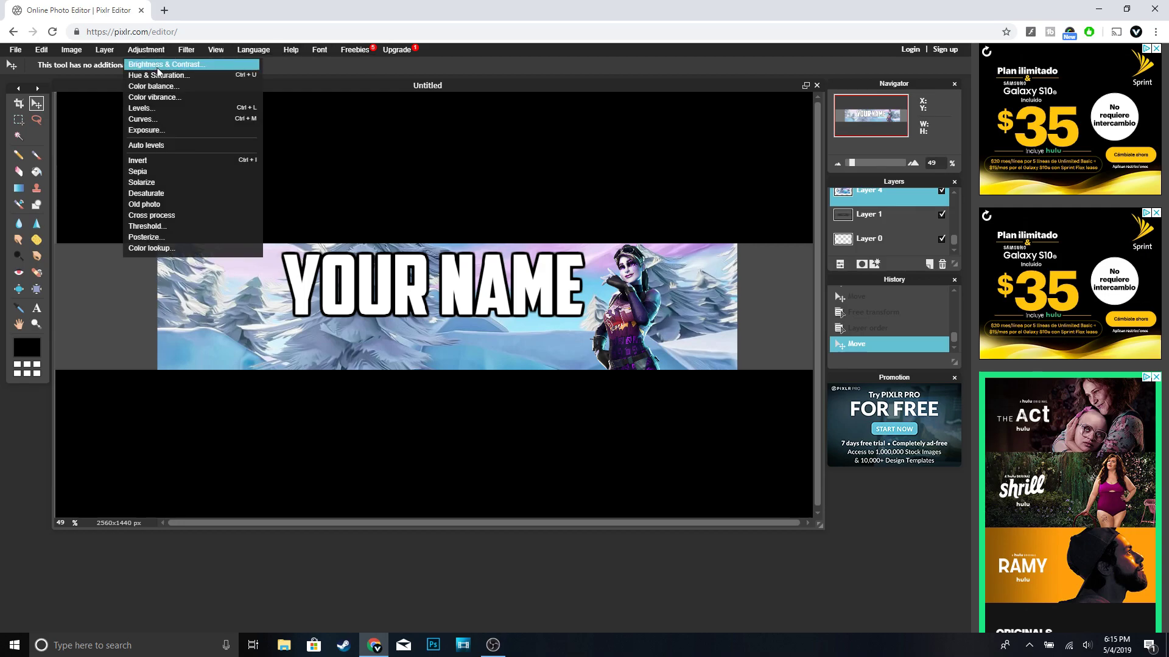
pyautogui.click(158, 75)
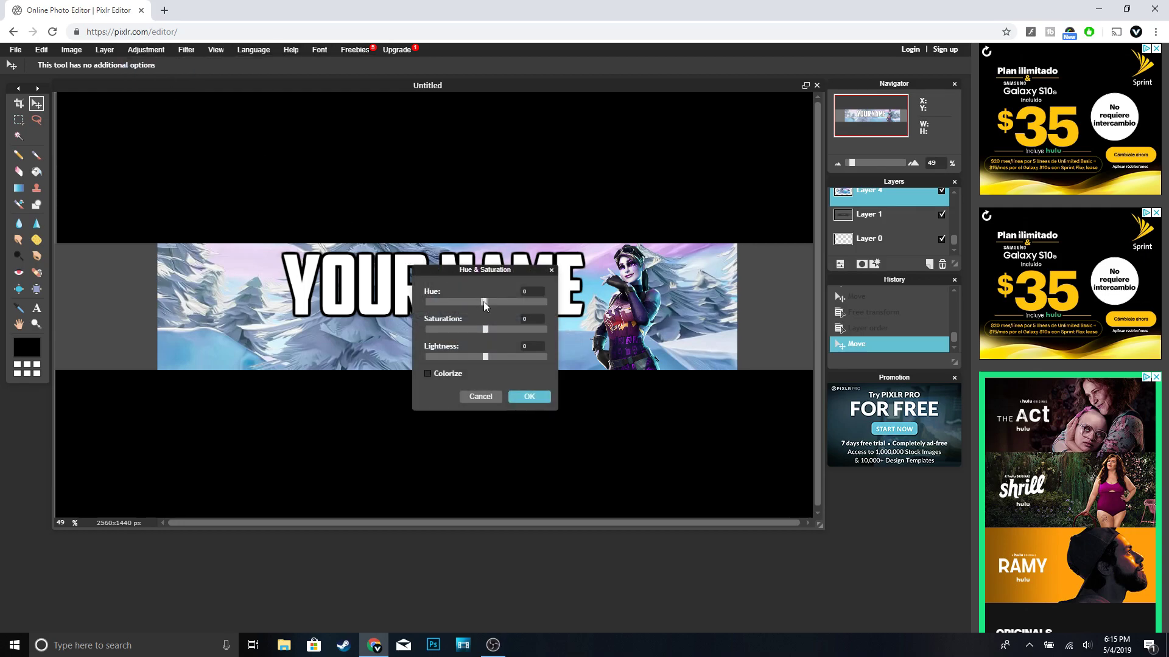
pyautogui.moveTo(483, 301); pyautogui.dragTo(523, 307)
pyautogui.moveTo(496, 332)
pyautogui.mouseDown()
pyautogui.moveTo(547, 332)
pyautogui.moveTo(486, 332)
pyautogui.mouseUp()
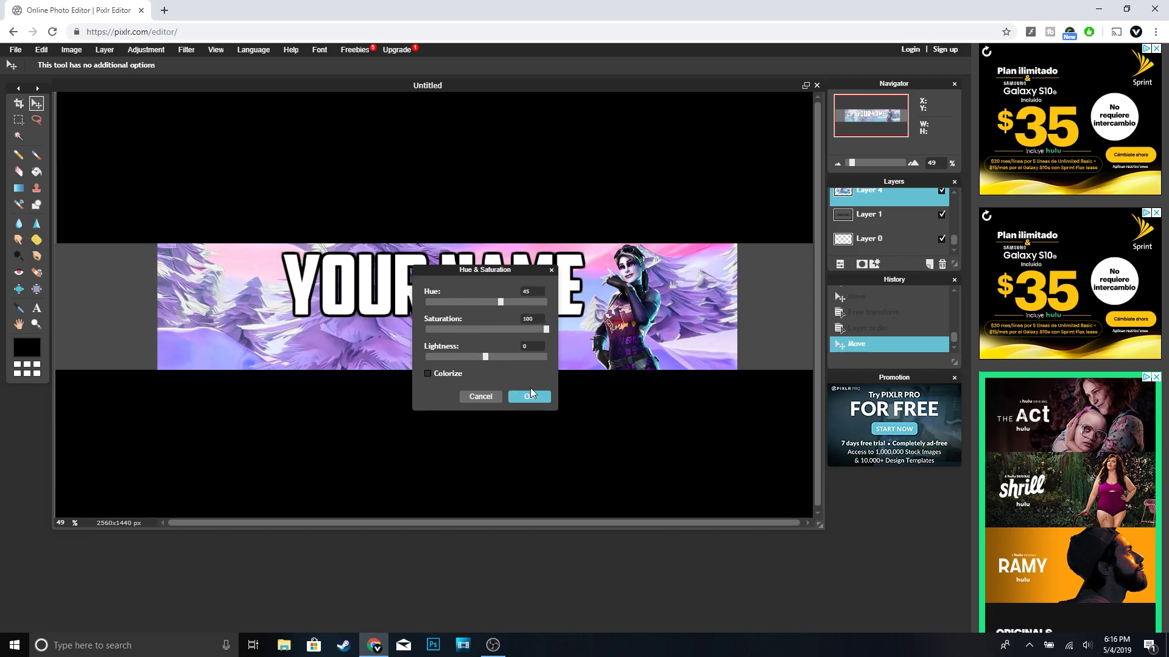
pyautogui.click(428, 373)
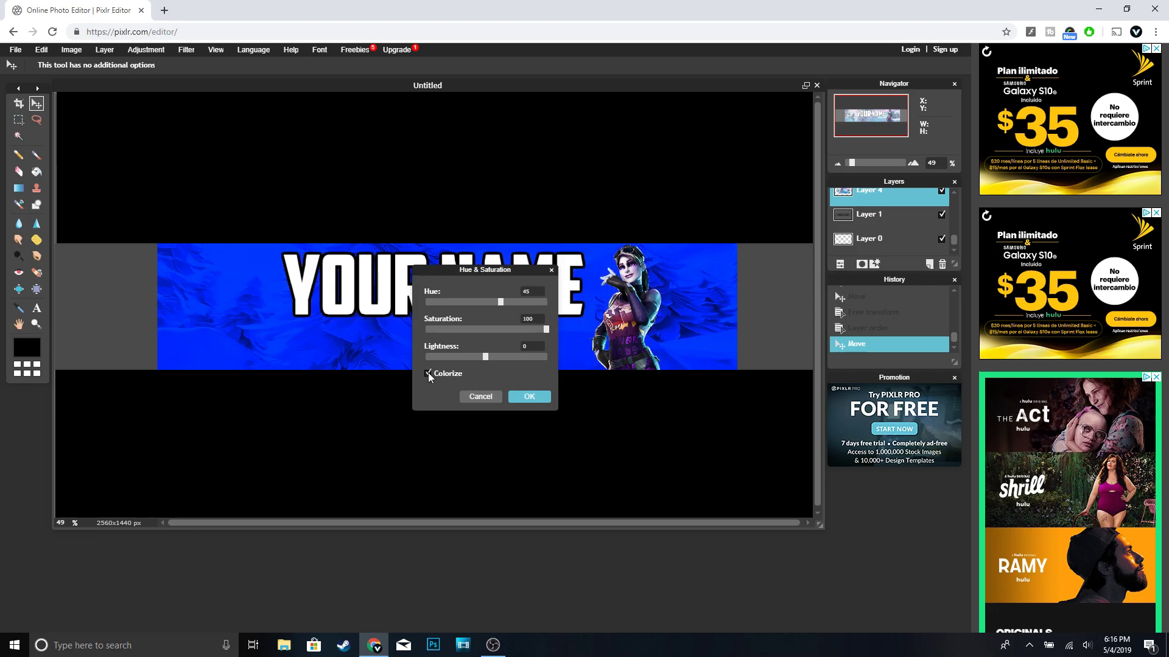